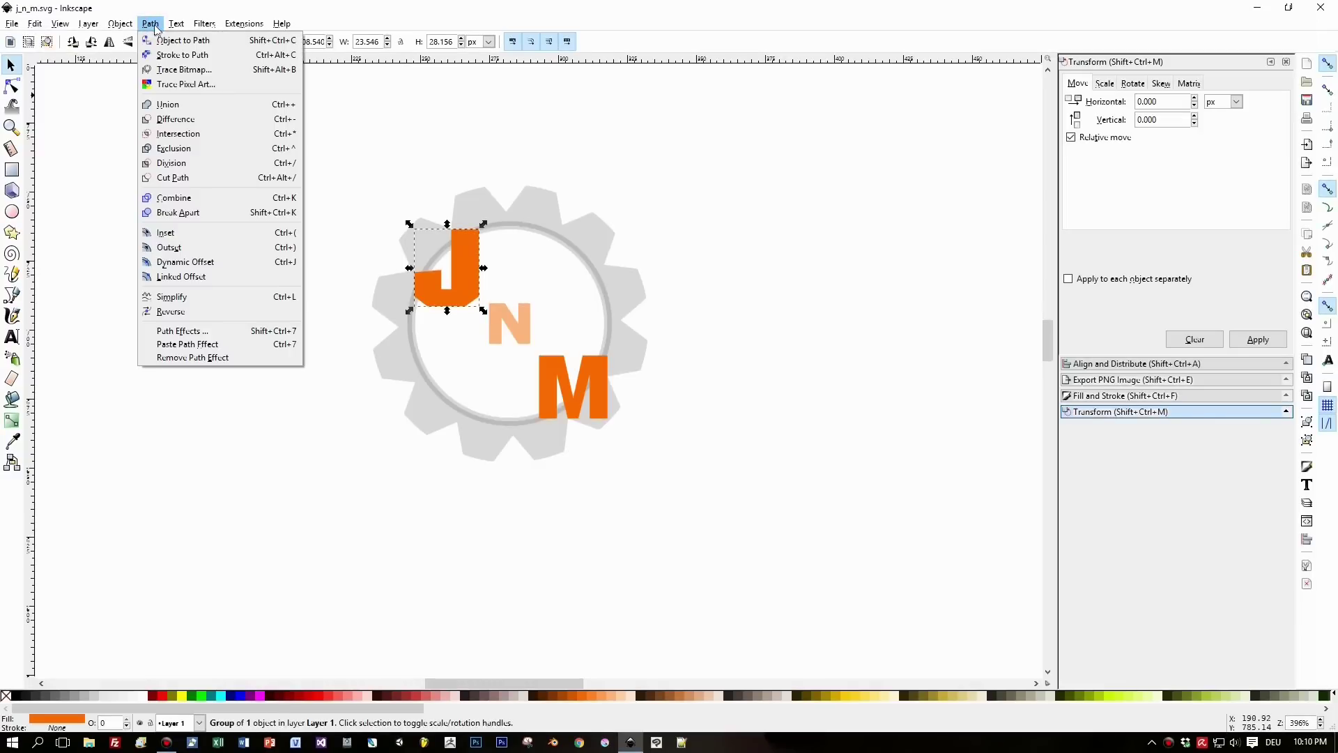
Convert the J letter into a path and show its nodes with the Node tool
left_click(169, 39)
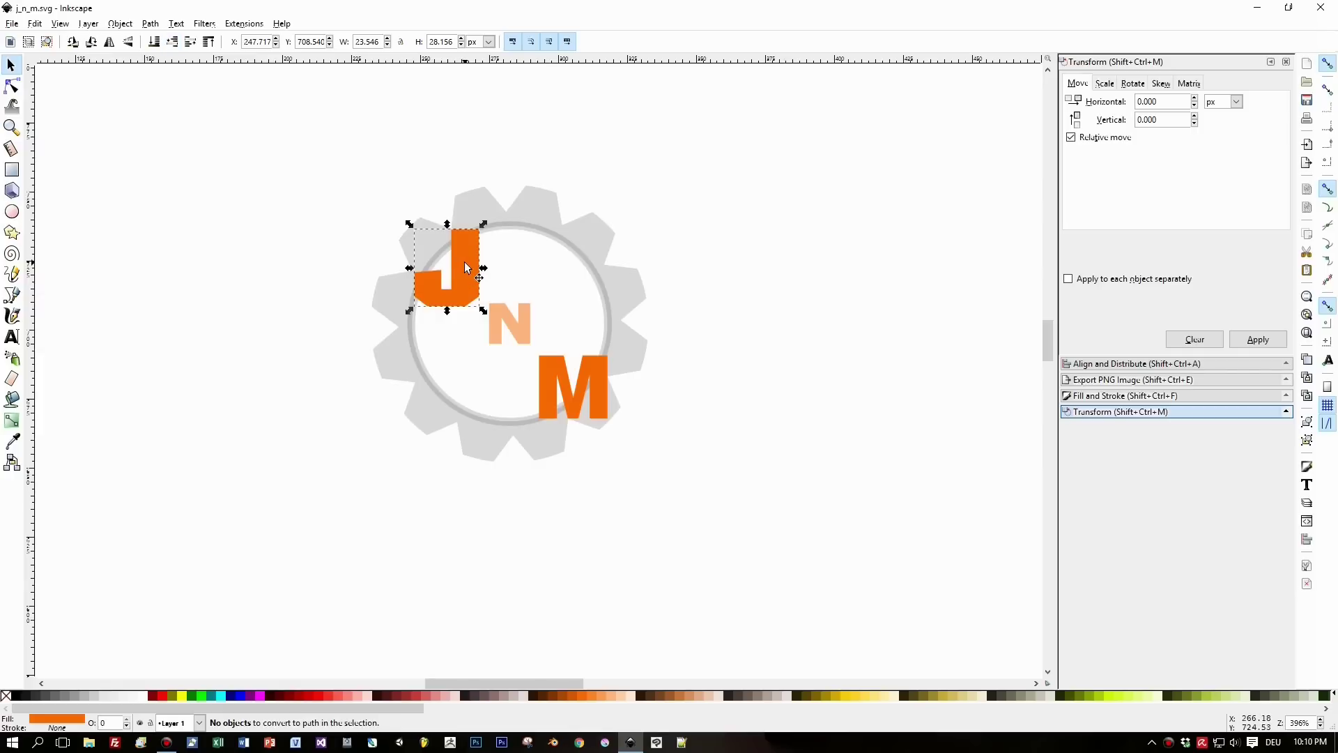
left_click(11, 85)
left_click(10, 65)
left_click(10, 82)
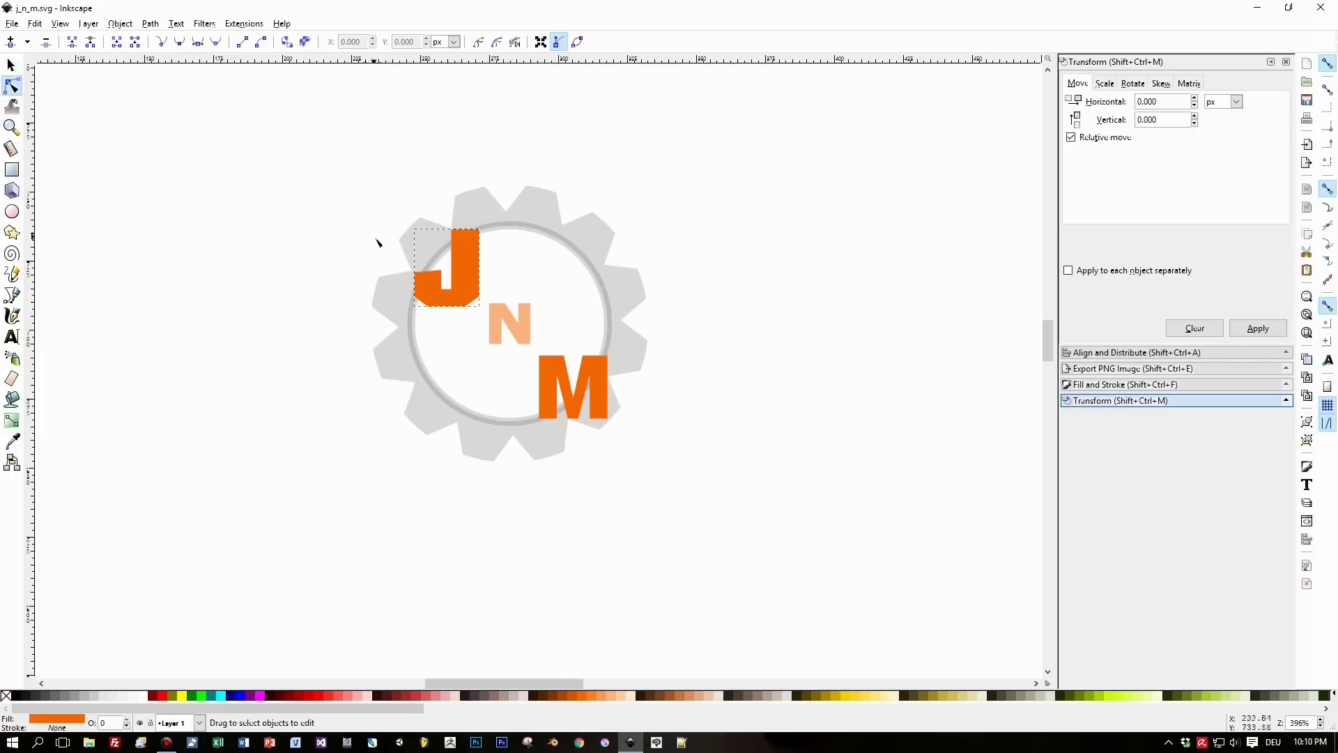
left_click(472, 254)
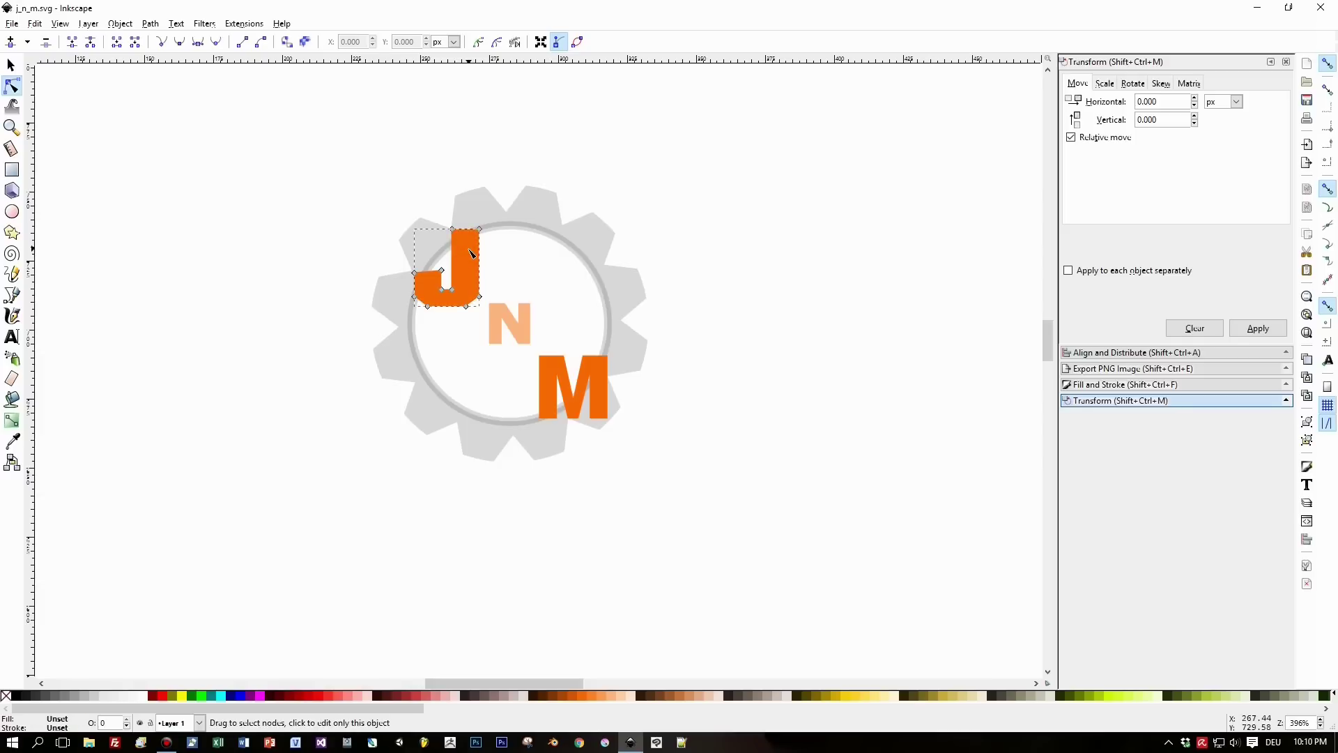
Convert the N and M letters into paths with Path > Object to Path
left_click(524, 339)
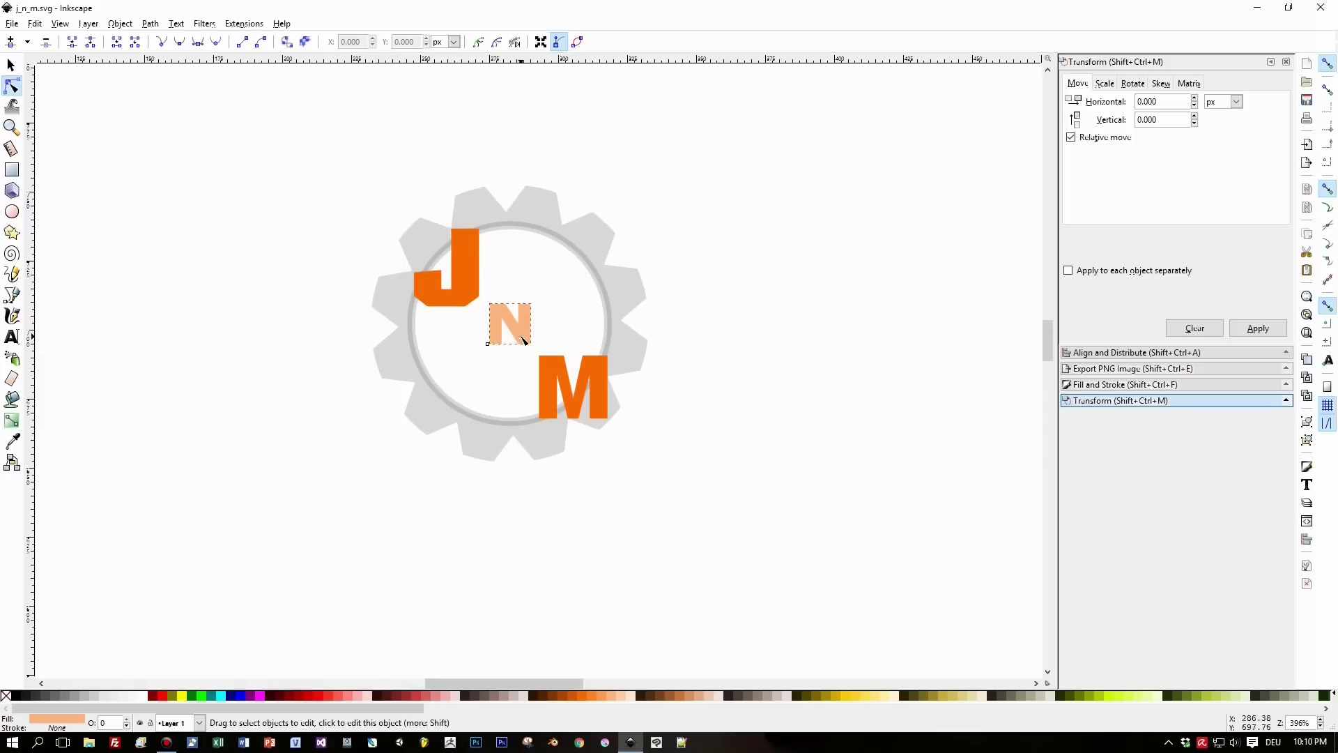
left_click(136, 25)
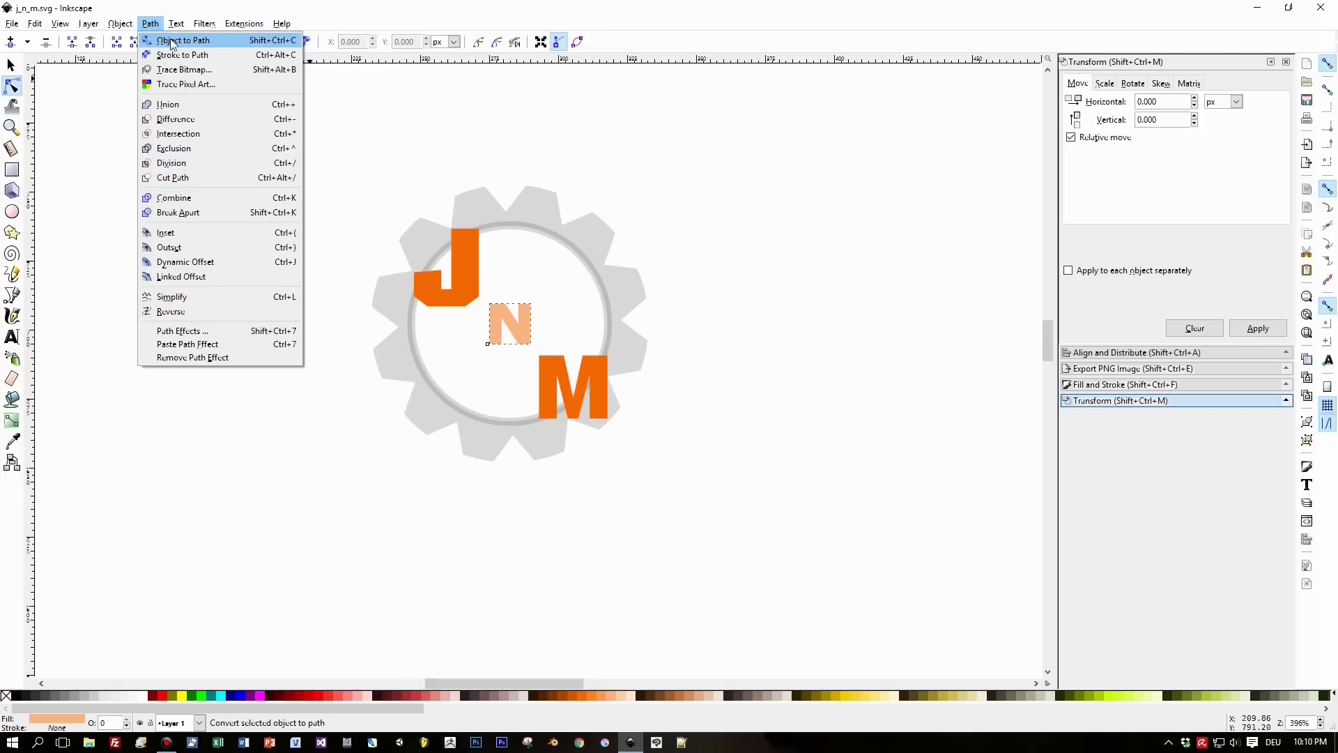
left_click(183, 40)
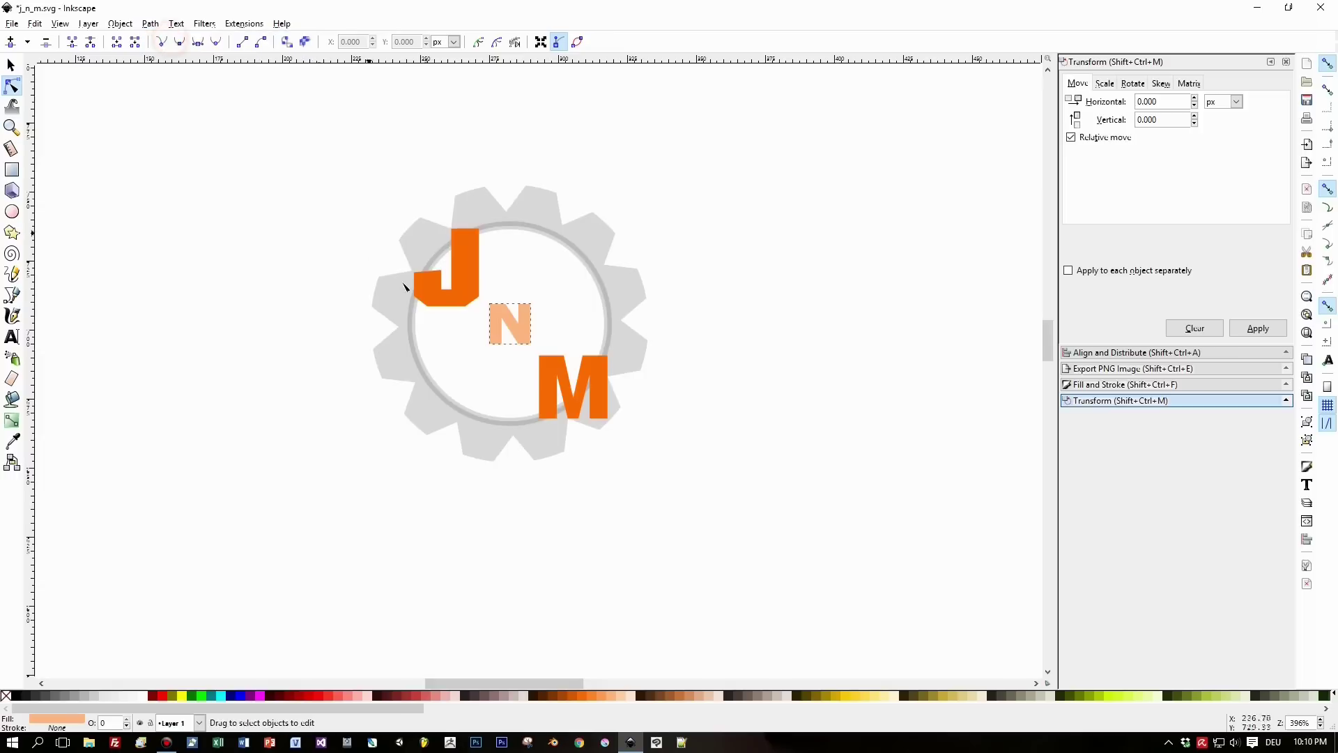
left_click(565, 377)
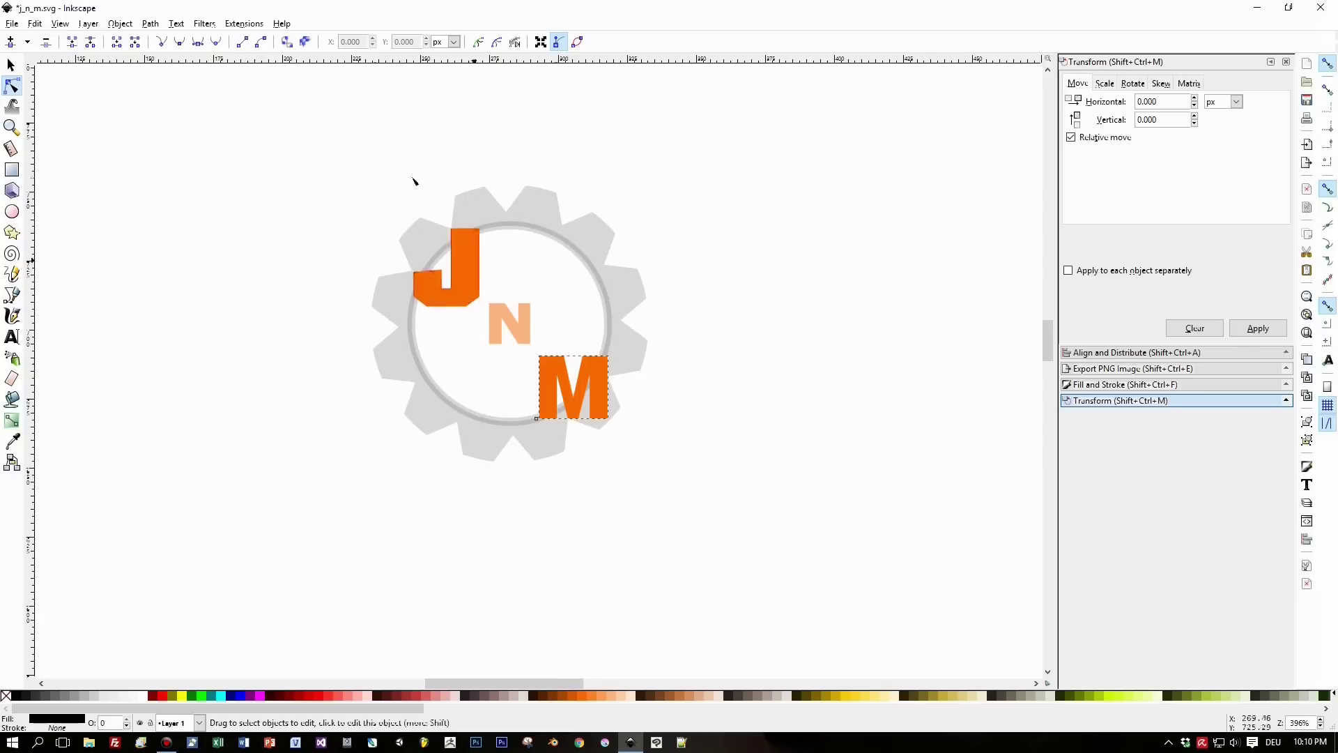
left_click(149, 24)
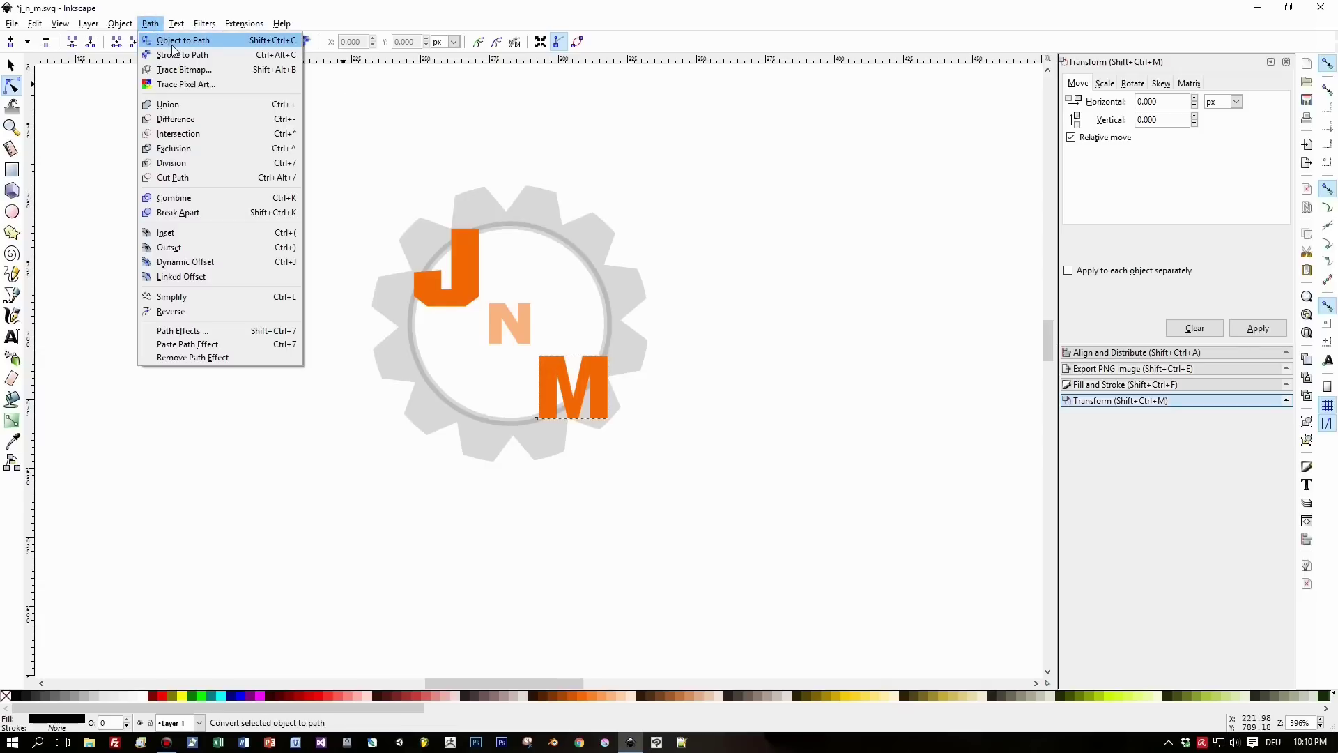
left_click(174, 40)
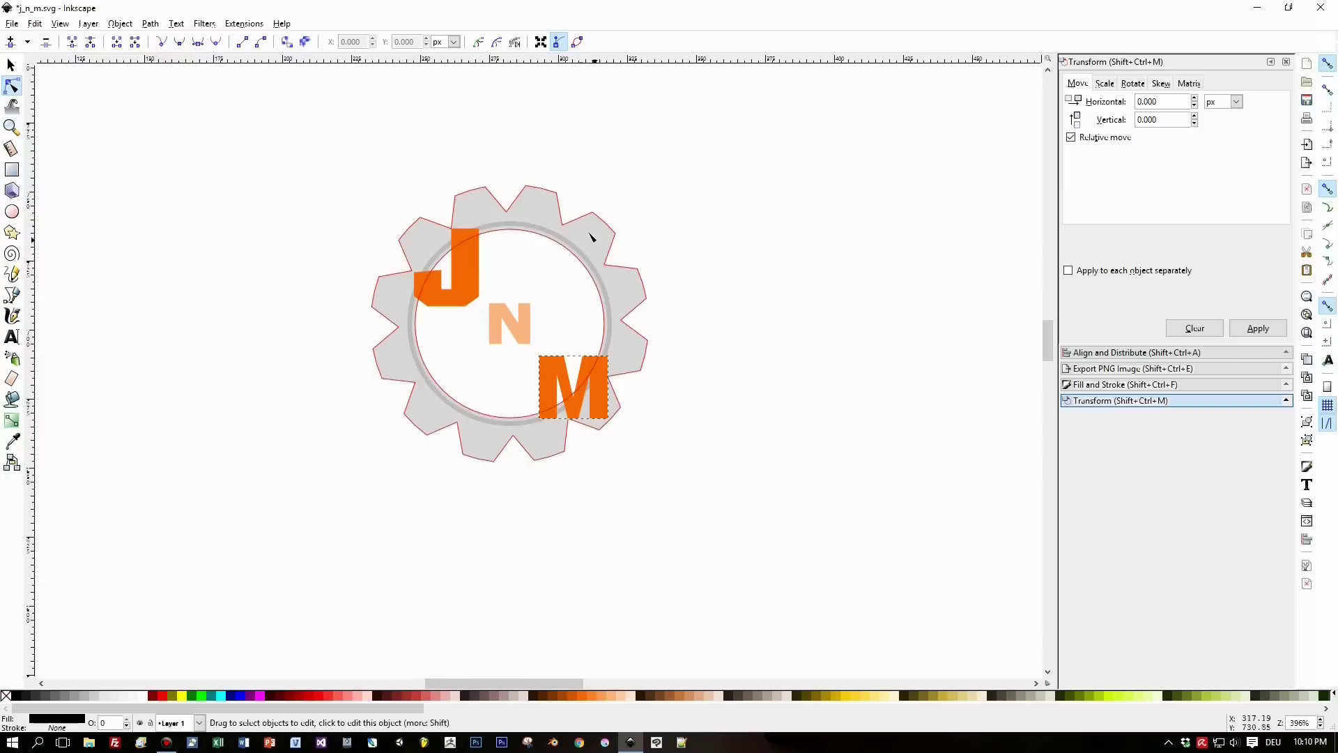
left_click(540, 215)
Remove the grey inner ring, select the gear and J, N, M letters, save, and switch to Blender
left_click(535, 228)
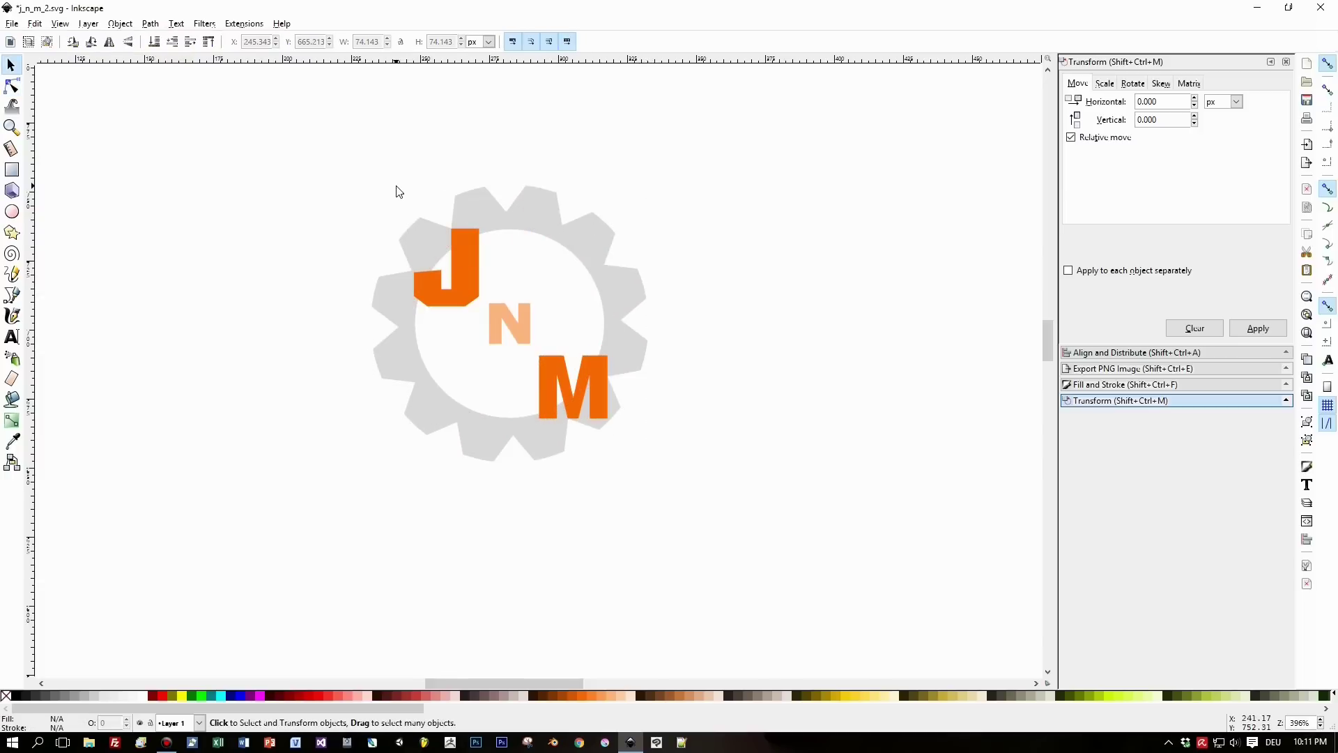
left_click_drag(299, 123, 763, 521)
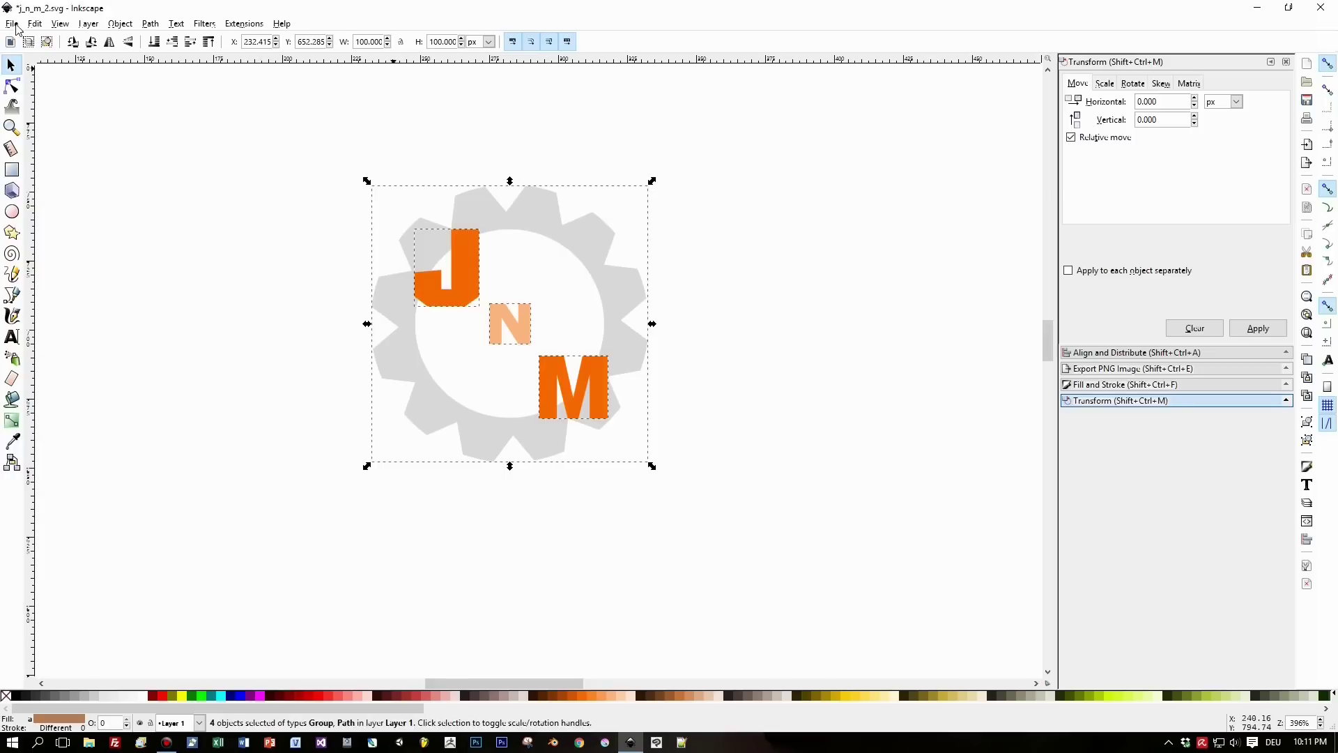
left_click(12, 24)
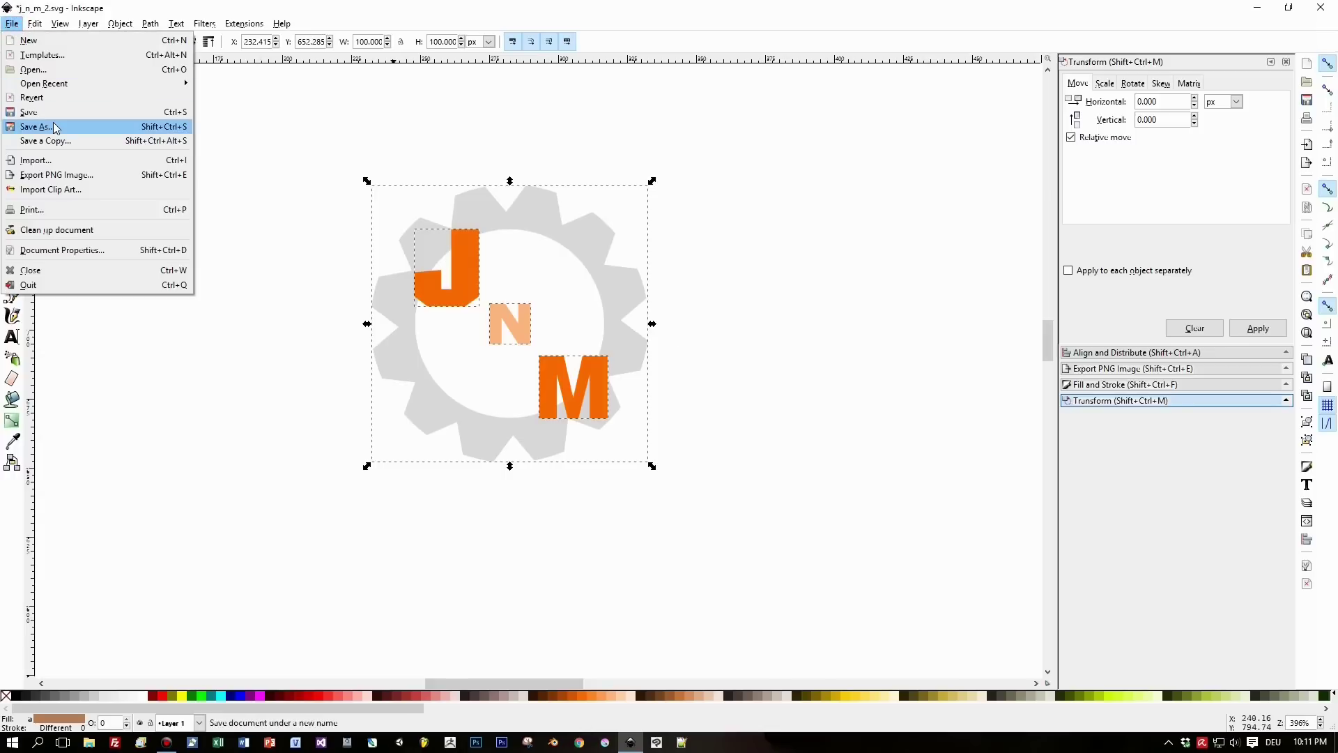
key("alt+Tab")
left_click(877, 333)
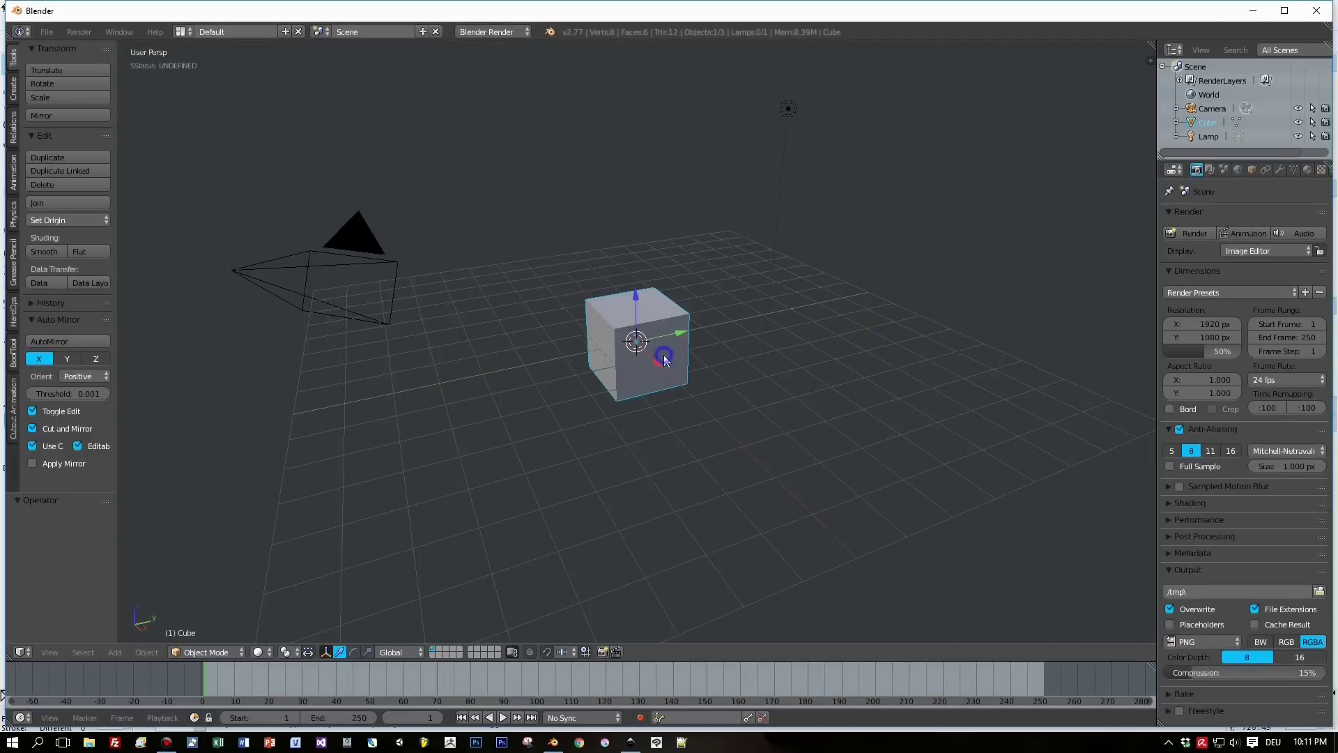
Delete the default cube and import j_n_m_2.svg as Scalable Vector Graphics
key("x")
left_click(664, 360)
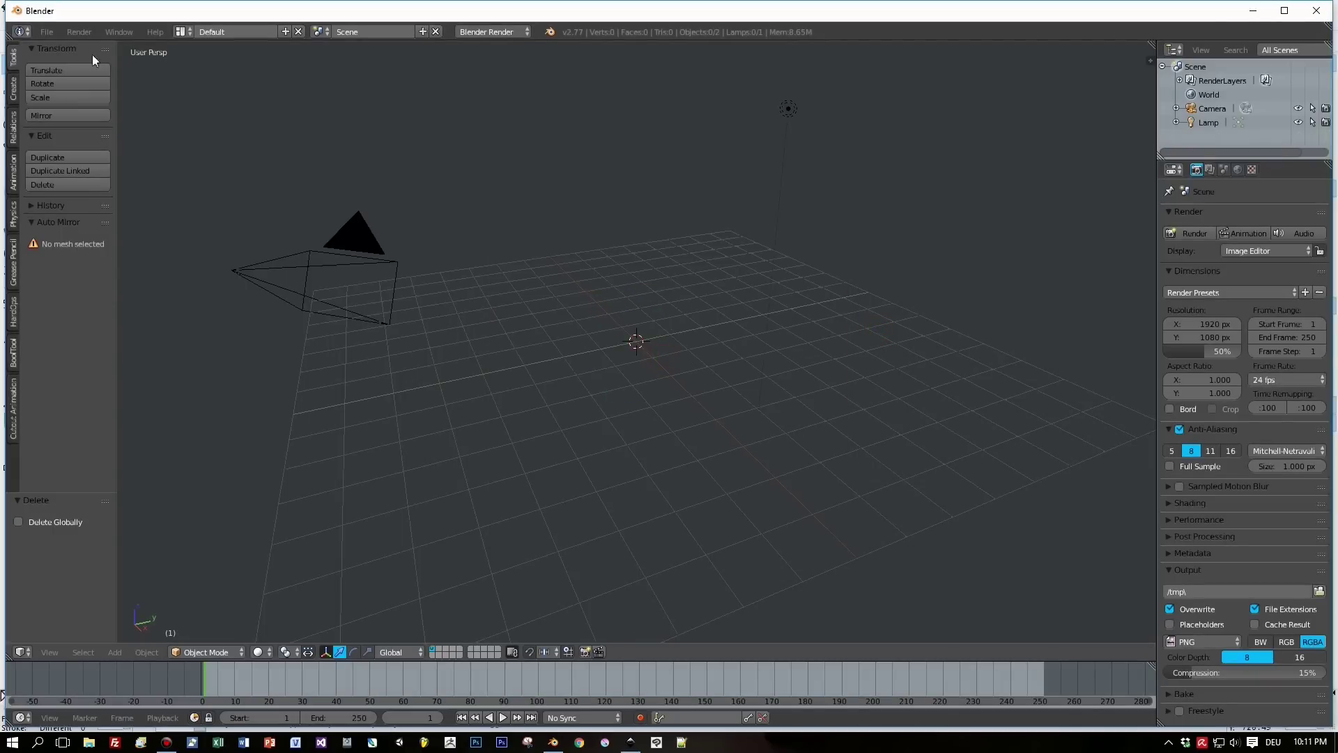
left_click(46, 32)
left_click(46, 32)
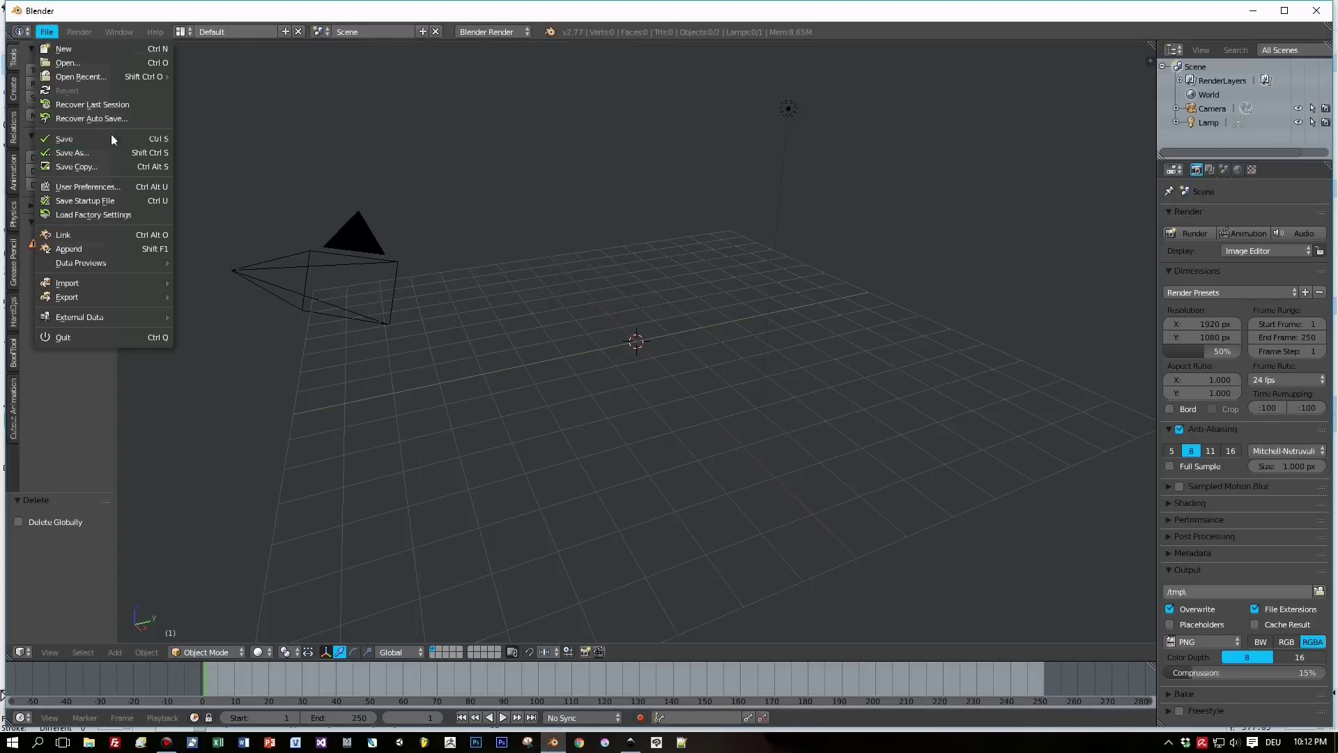
mouse_move(93, 282)
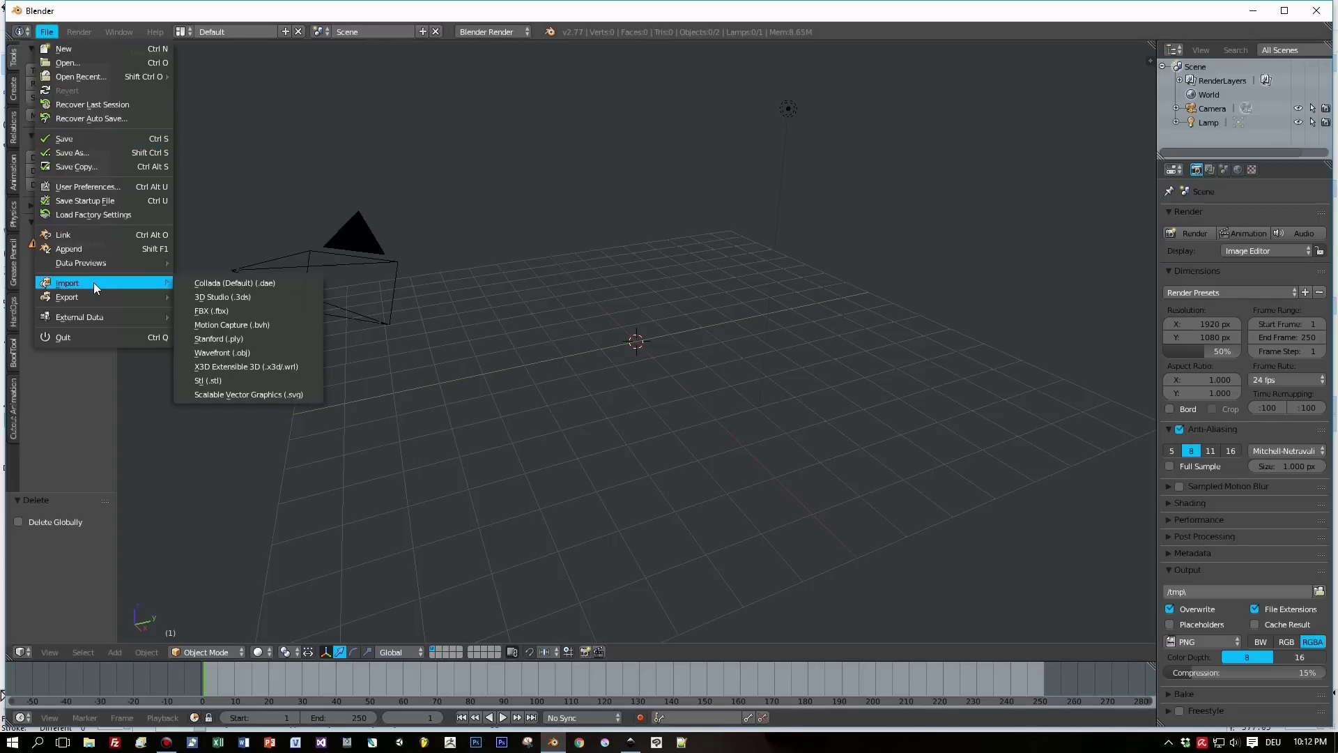
left_click(258, 395)
left_click(1283, 68)
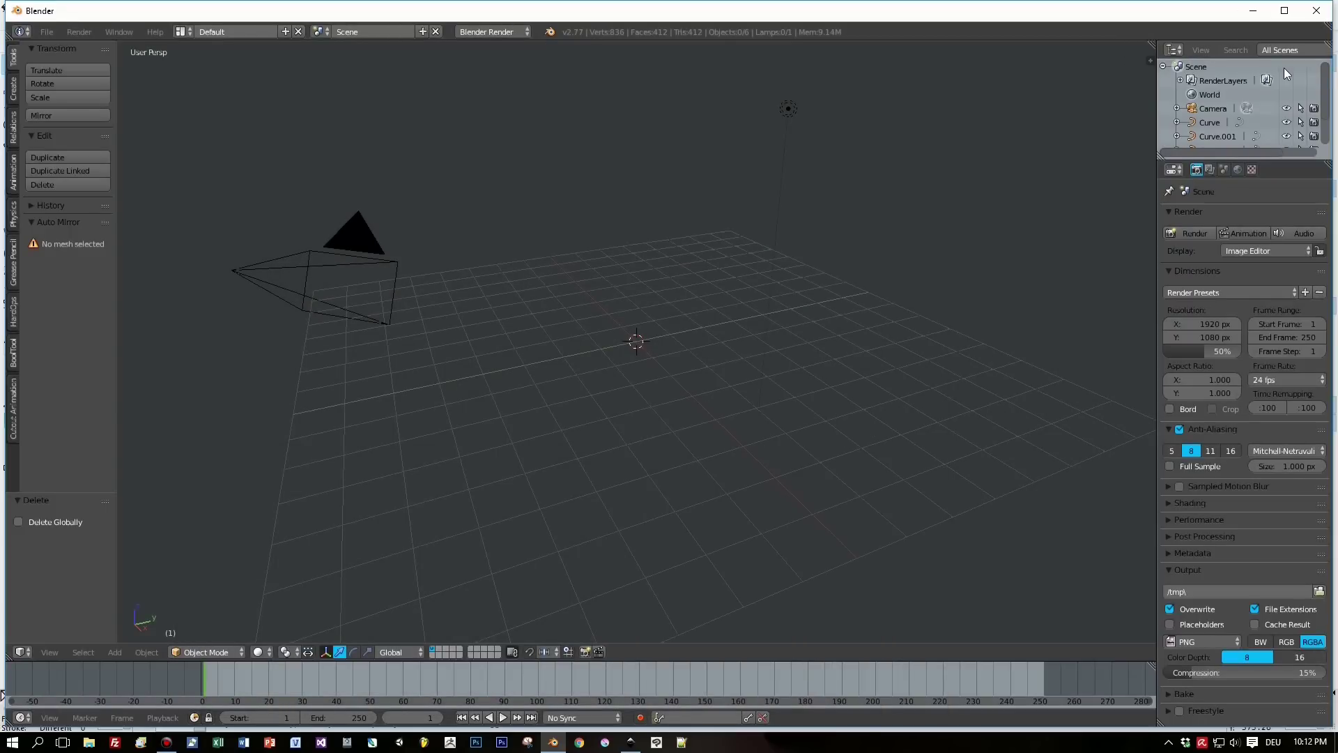
Set the logo curve's origin to its geometry and view it from the top
left_click(1214, 137)
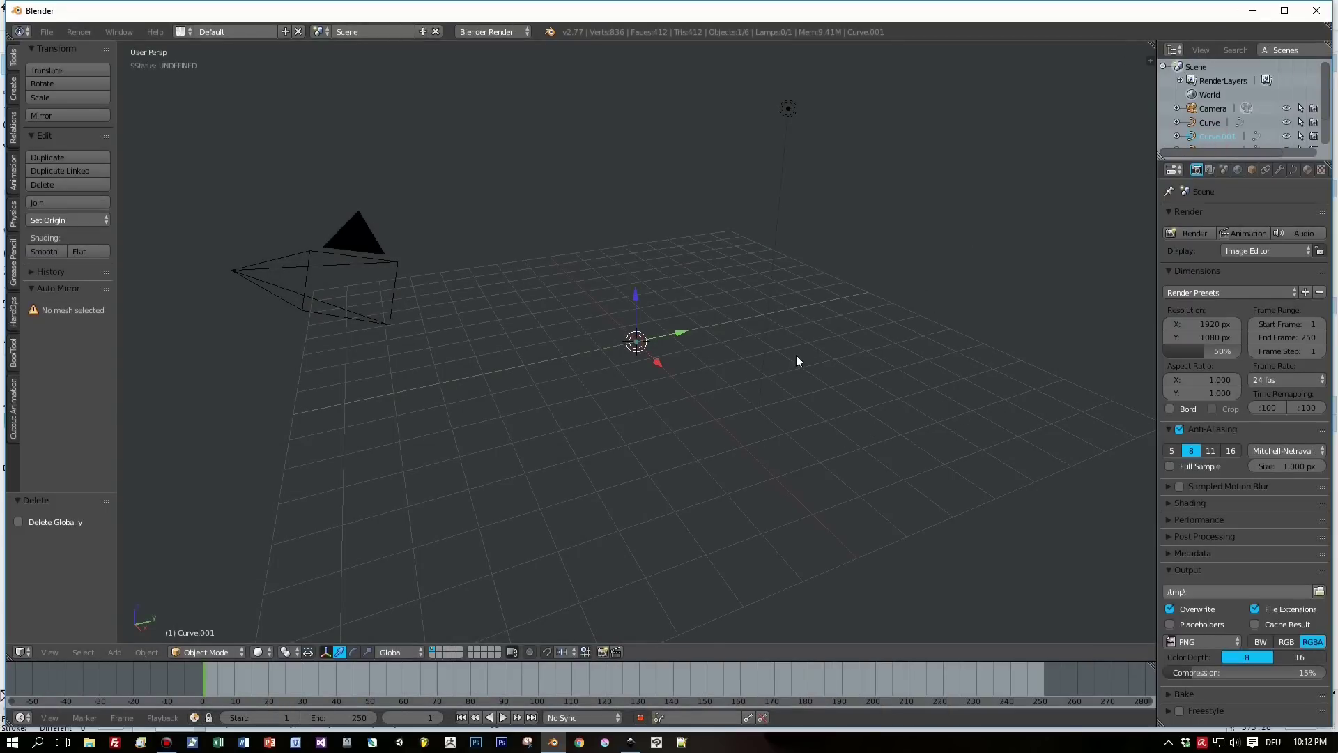
key("KP_7")
key("ctrl+alt+shift+c")
left_click(647, 327)
key("KP_Decimal")
Move the gear logo along Y and 0.080 along X onto the world origin
key("g")
key("y")
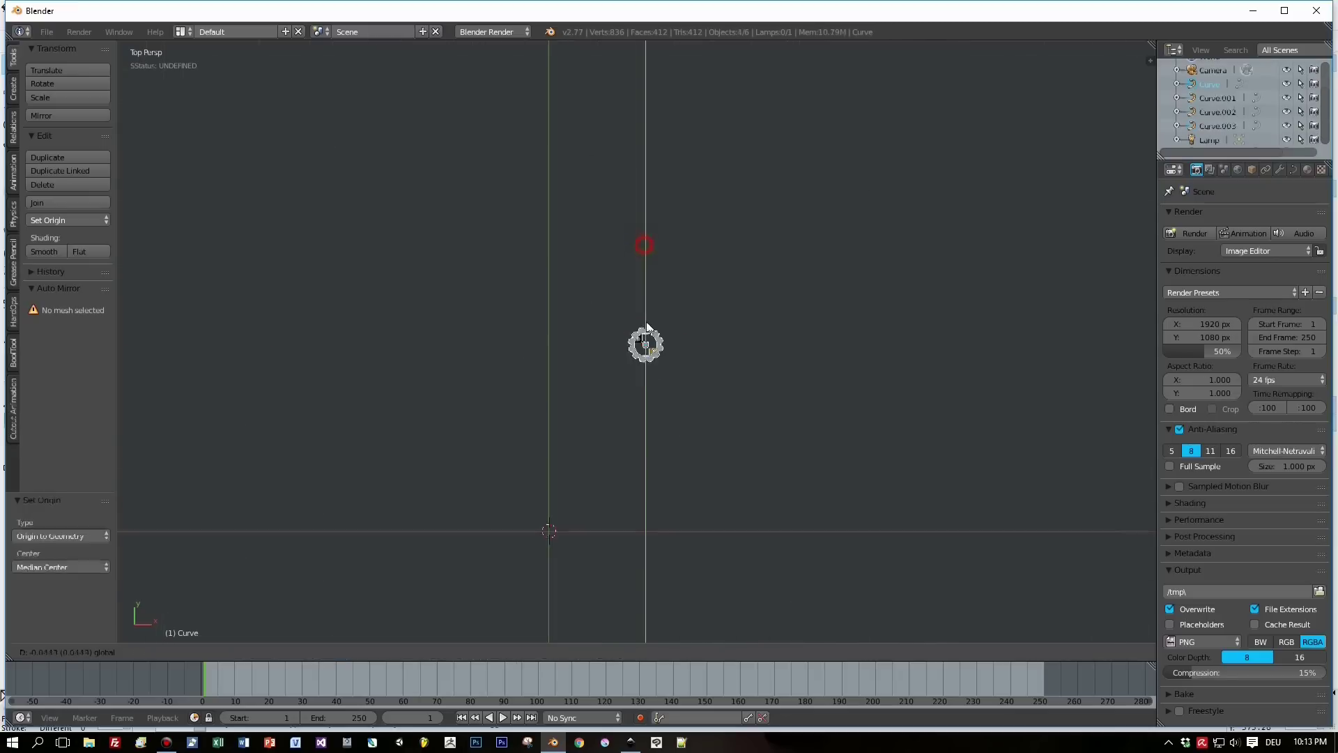
left_click(638, 483)
left_click_drag(689, 532, 601, 535)
key("KP_Decimal")
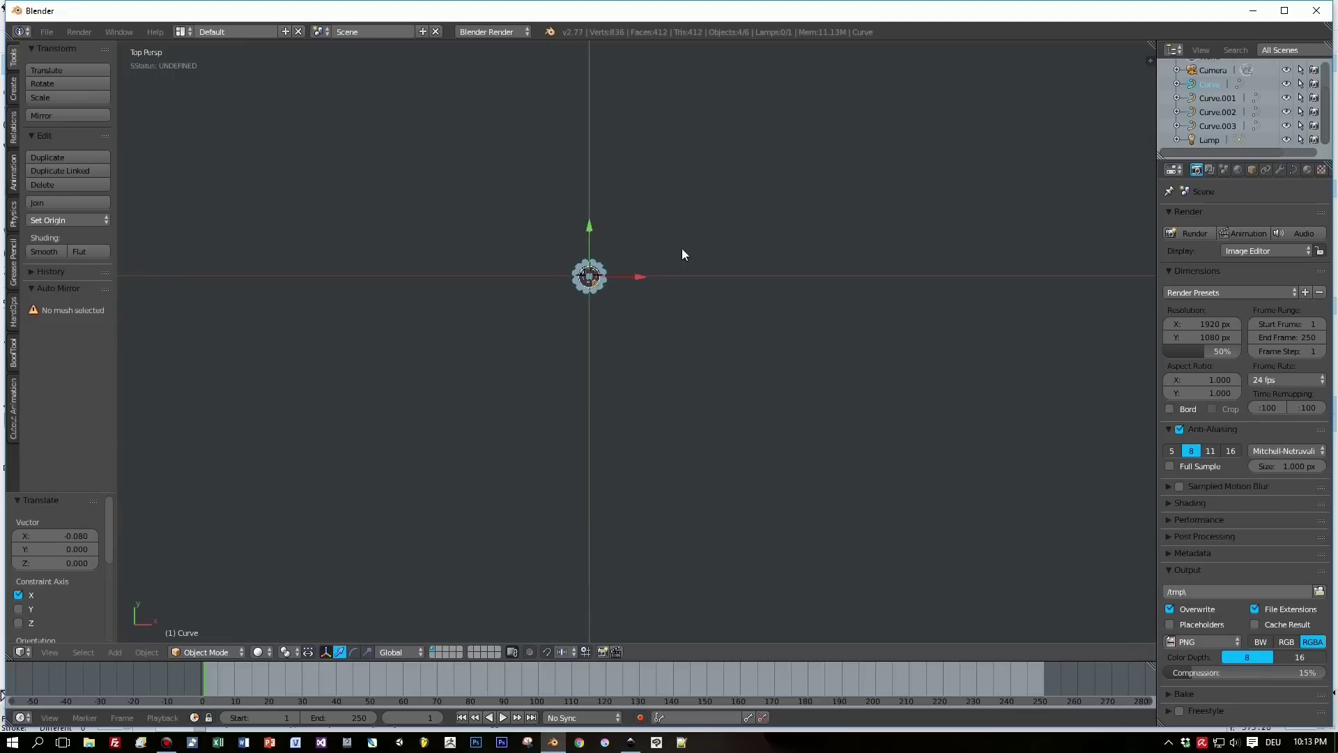
scroll(680, 265, "up", 6)
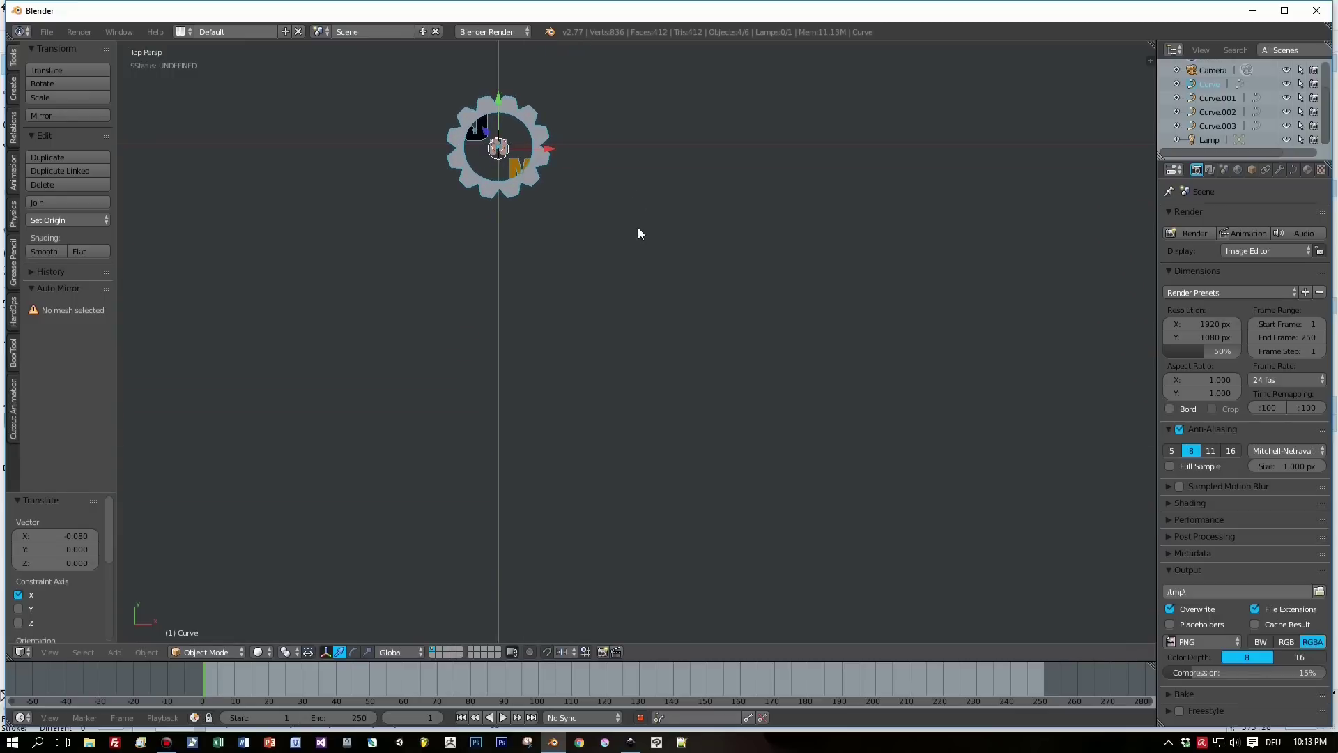
mouse_move(627, 271)
middle_mouse_down()
mouse_move(654, 191)
mouse_move(634, 265)
middle_mouse_up()
key("KP_7")
right_click(477, 129)
Give the J letter (Curve.002) the orange SVGMat.004 material, then check the M, N and gear
left_click(1308, 169)
left_click(1170, 261)
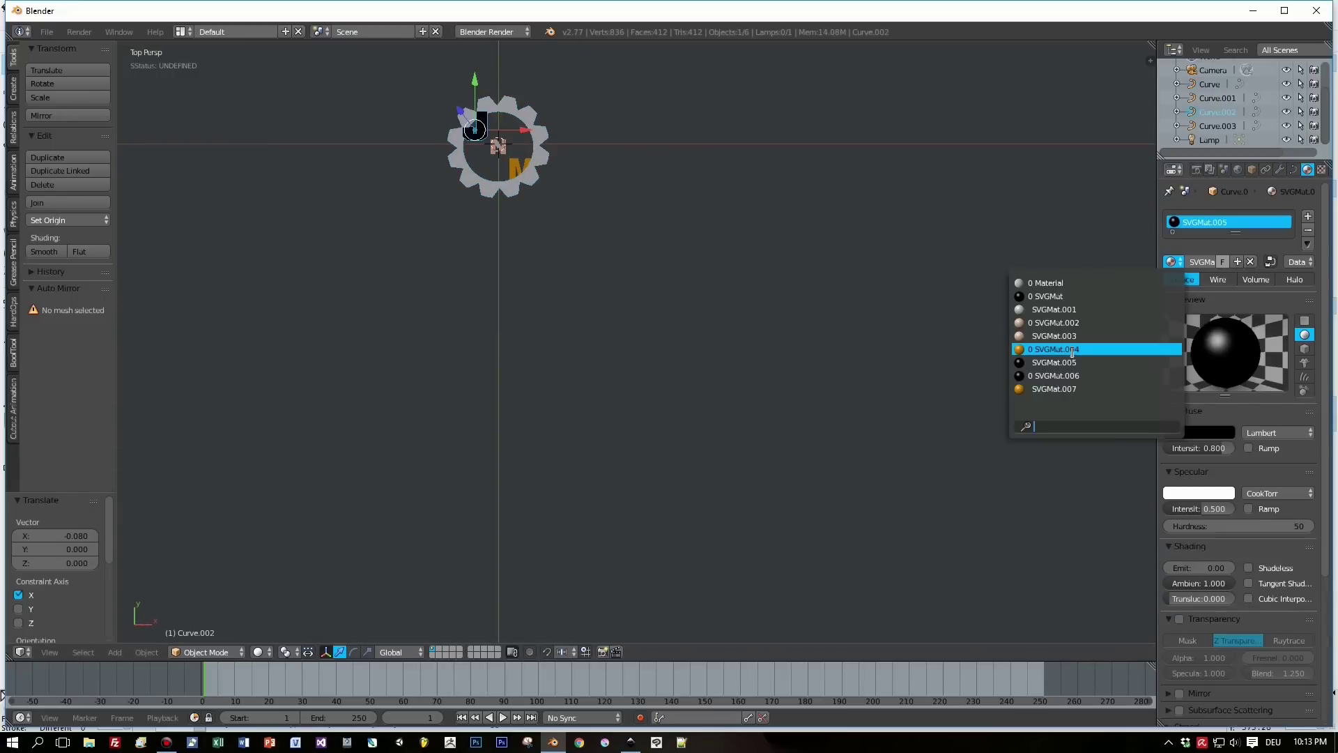
left_click(1080, 349)
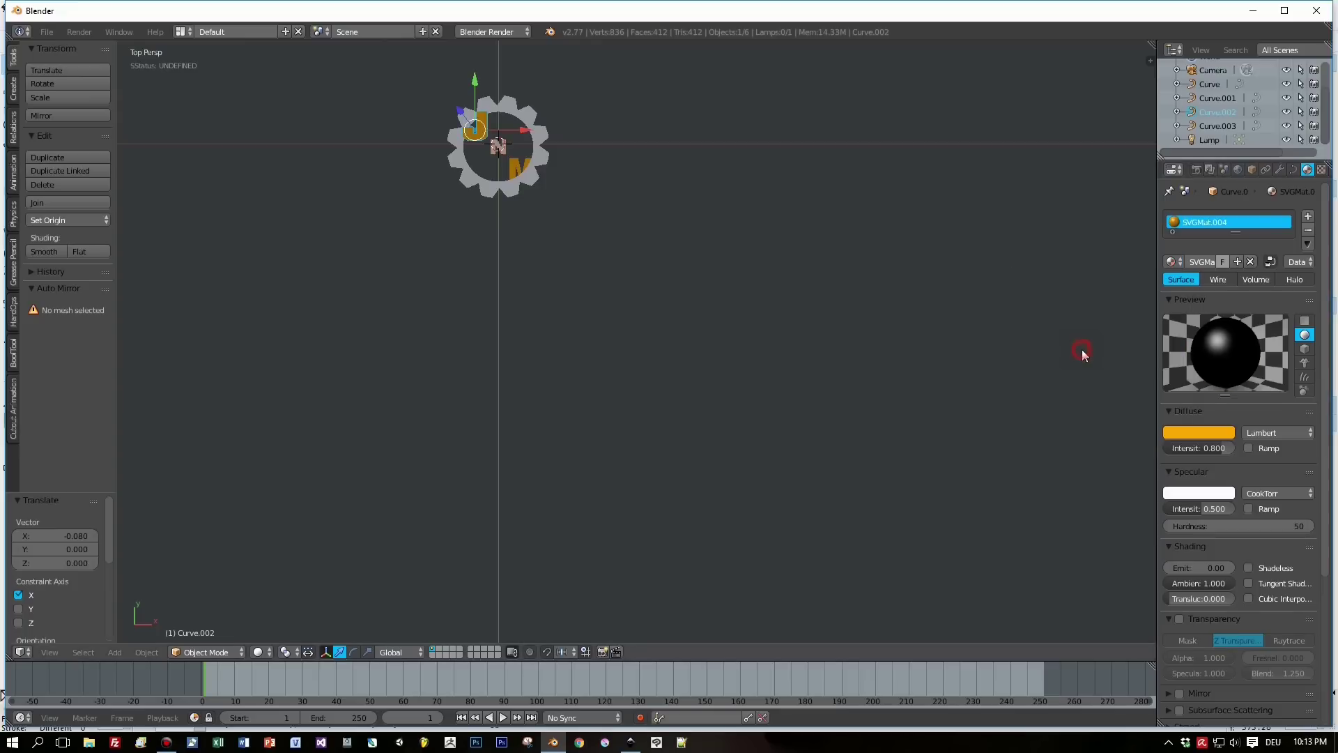
right_click(520, 177)
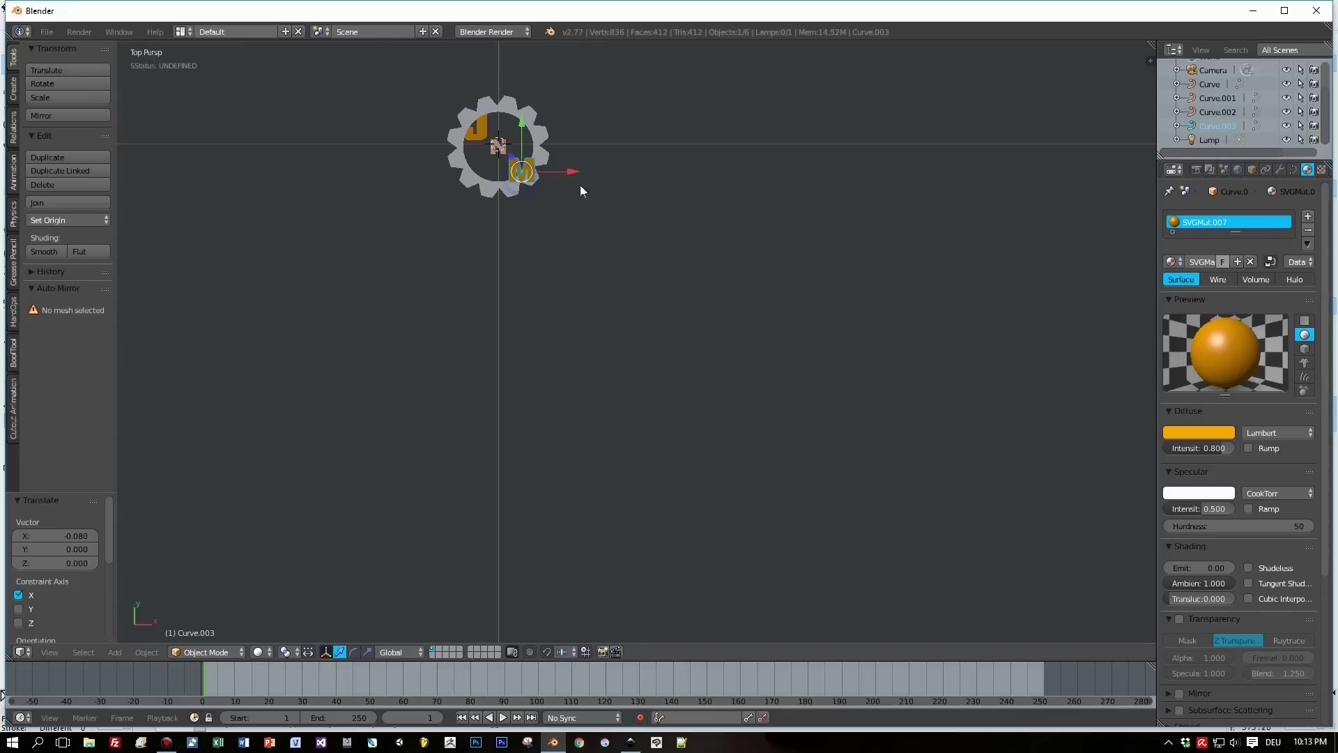
right_click(499, 153)
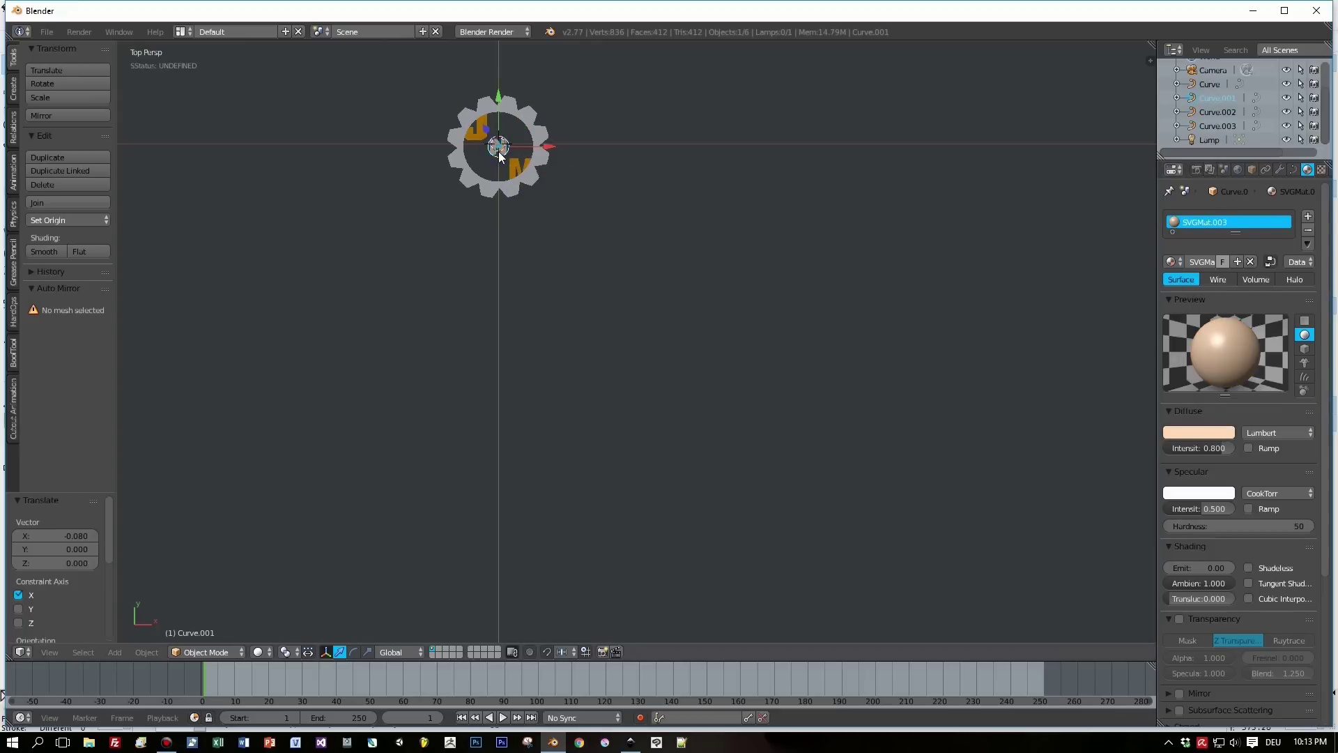
right_click(498, 187)
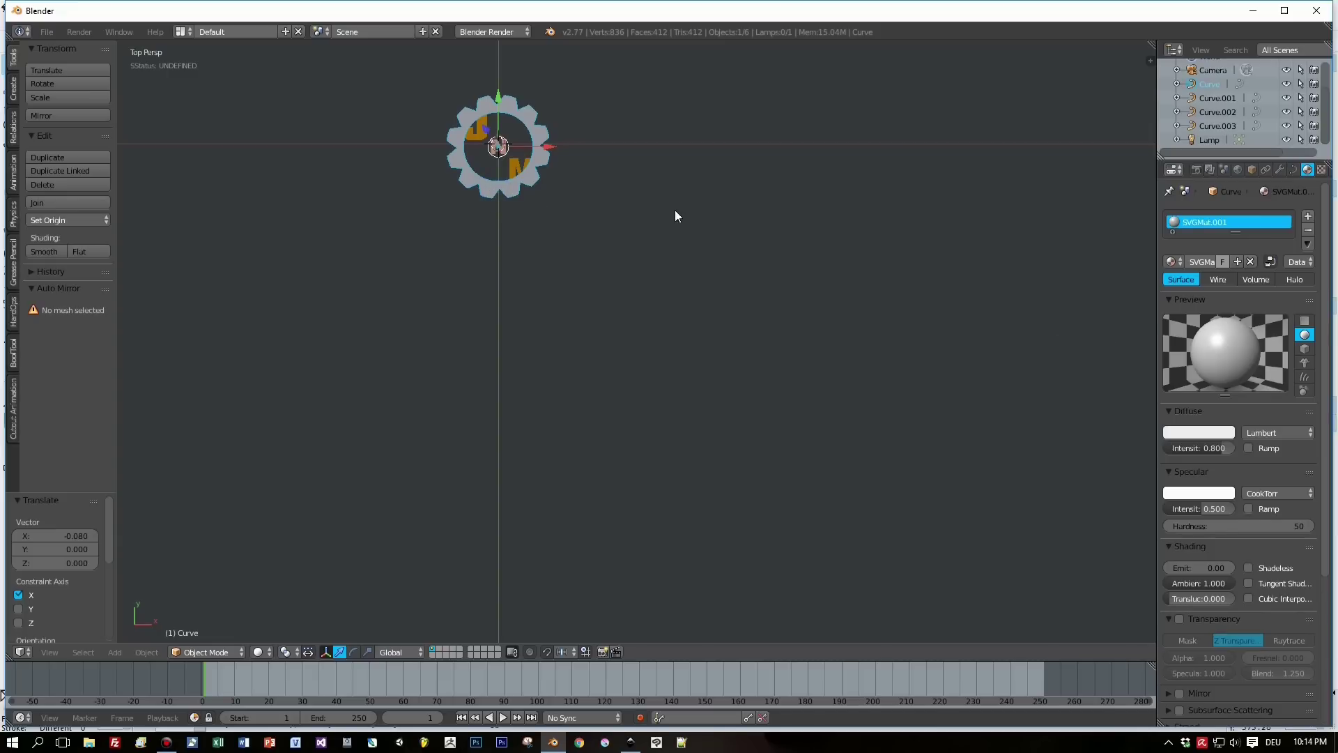
middle_click_drag(675, 211, 737, 357, "shift")
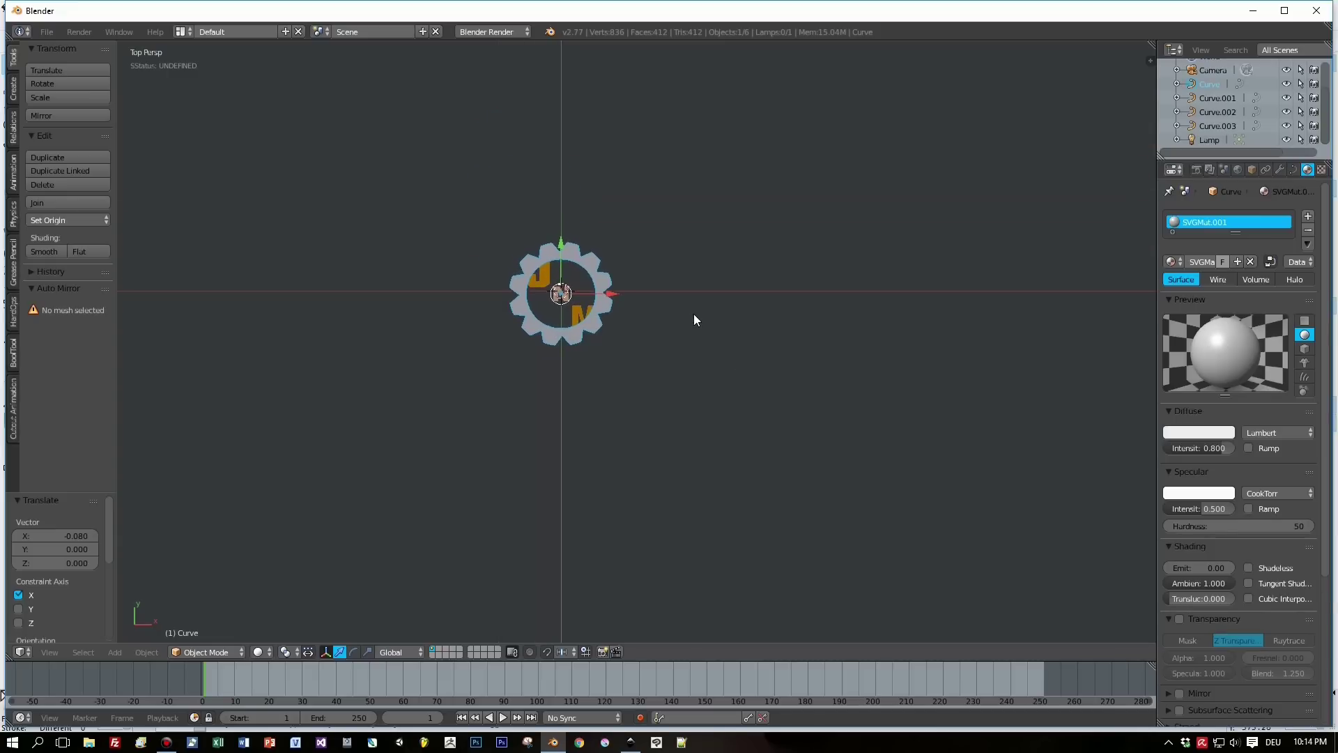
Box-select the gear ring and J, N, M letters and scale them by 2.938
key("a")
key("a")
scroll(693, 314, "down", 5)
scroll(721, 336, "up", 5)
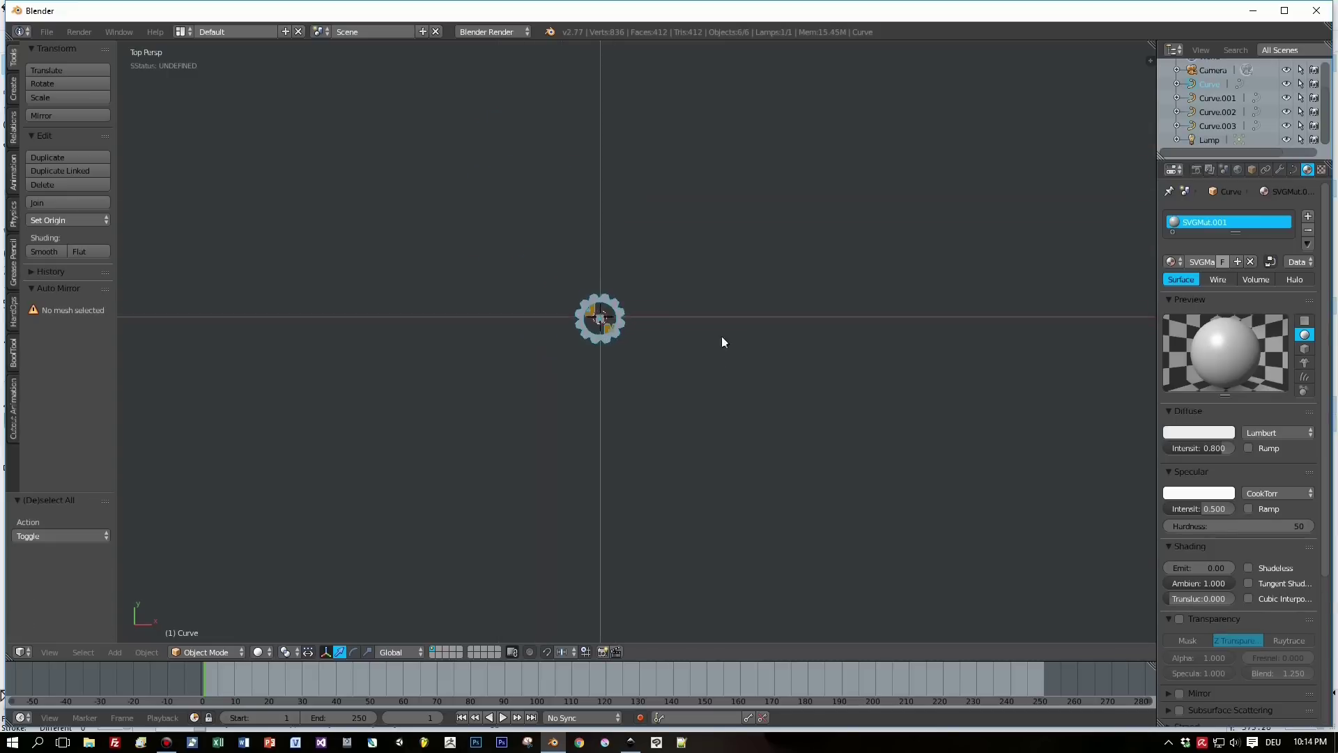
key("a")
left_click_drag(462, 195, 718, 405)
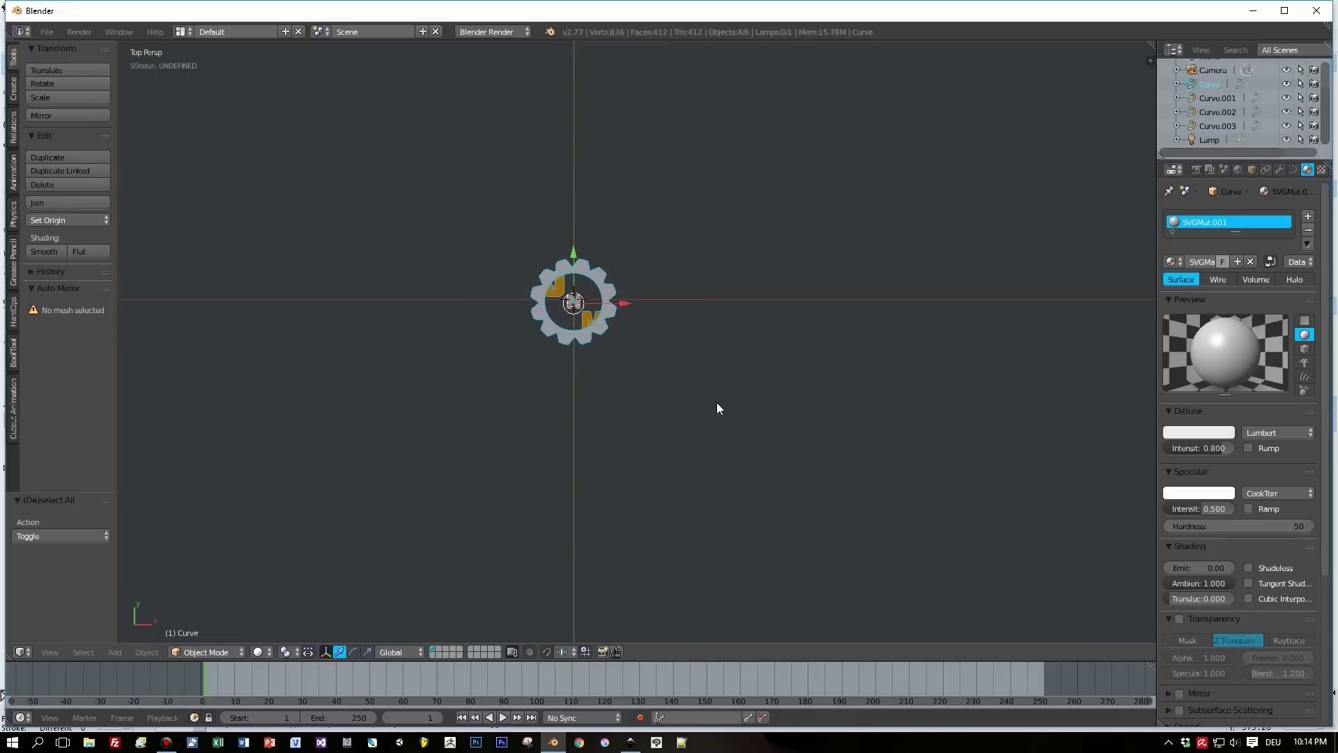
key("s")
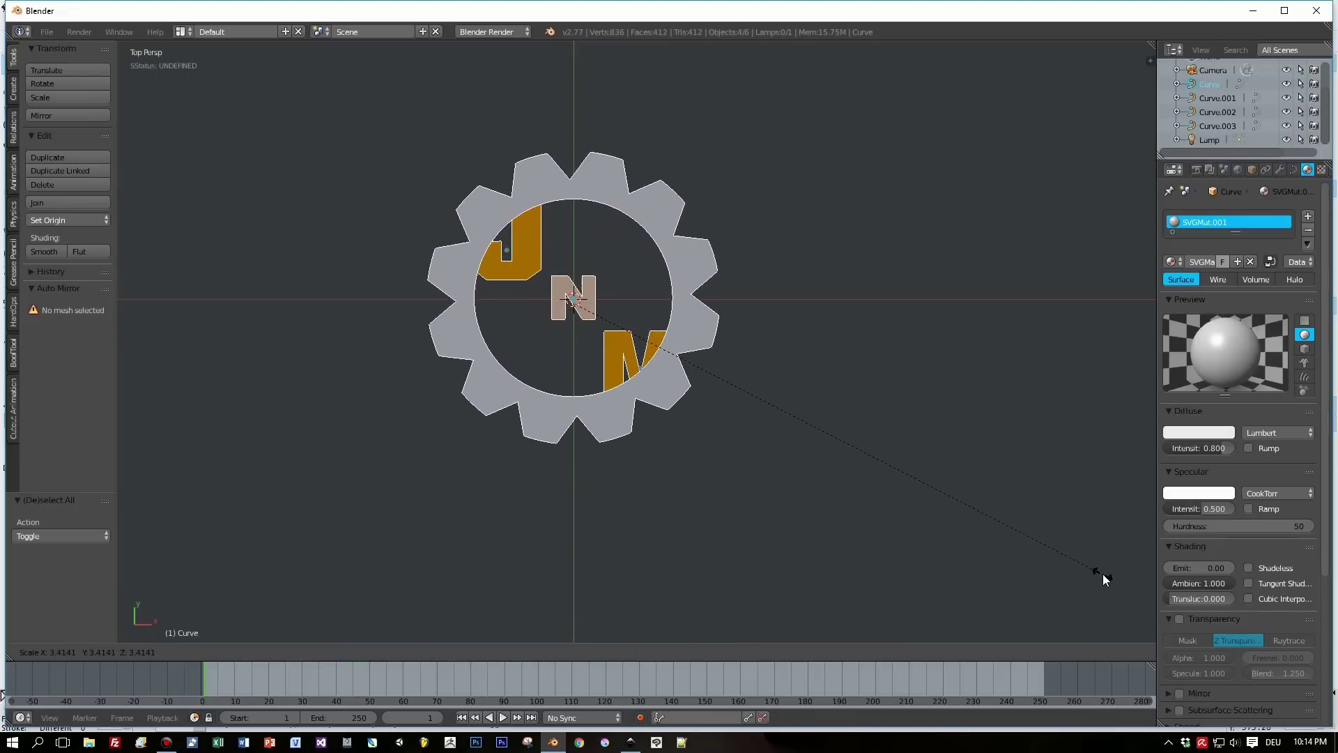
left_click(1024, 547)
key("n")
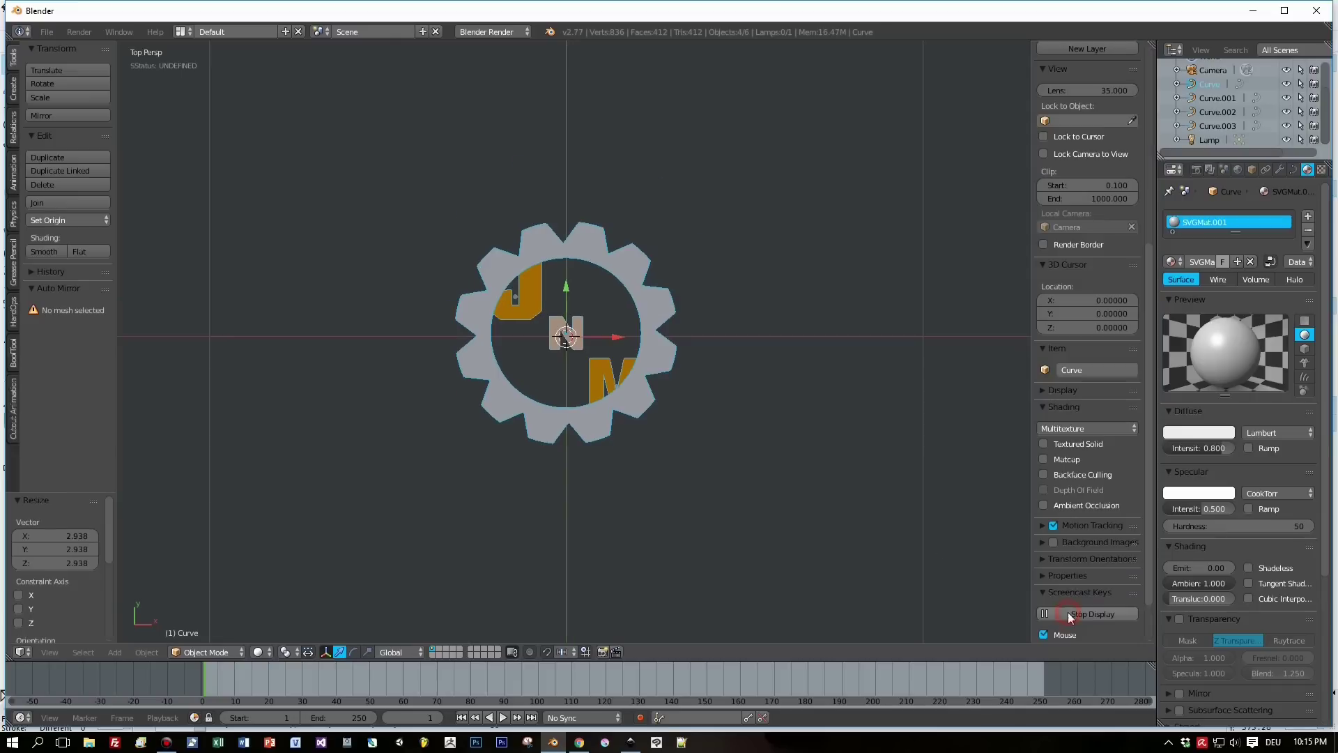
key("n")
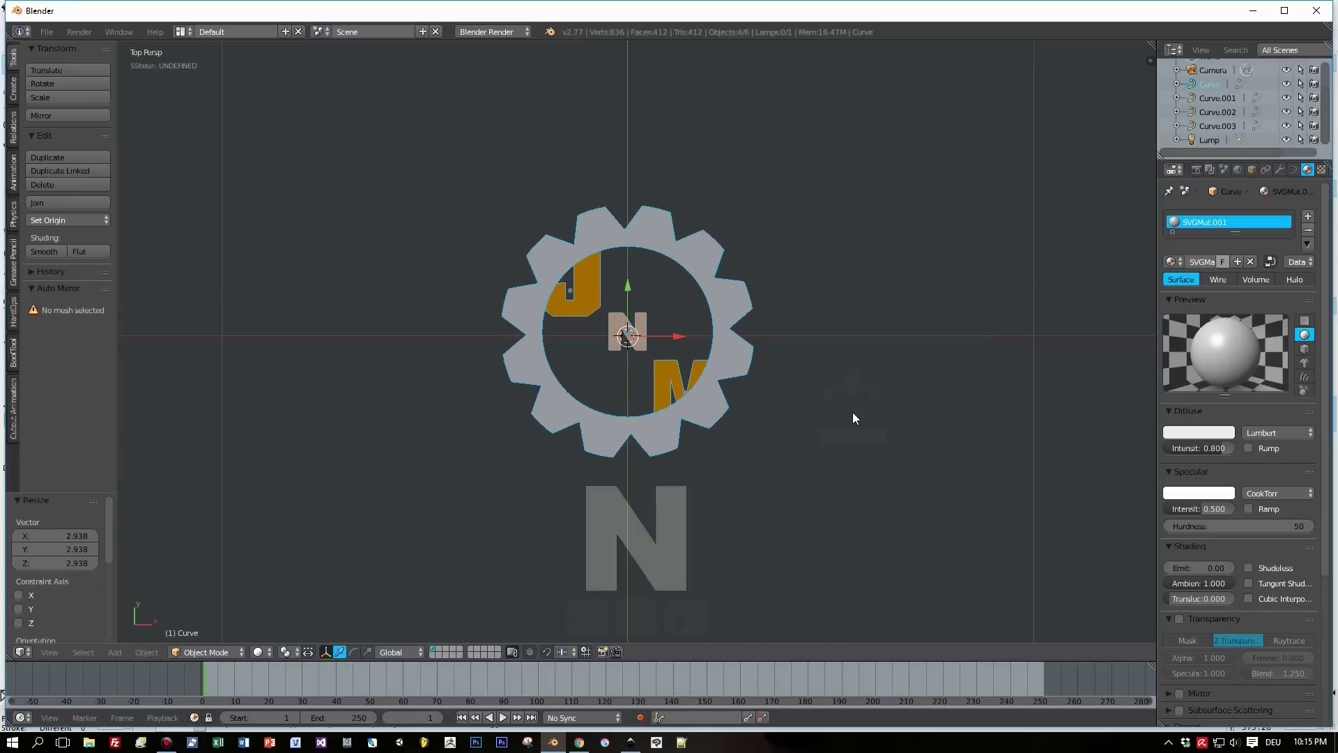
Convert the selected gear and letter curves to meshes with Alt+C > Mesh from Curve/Meta/Surf/Text
key("alt+c")
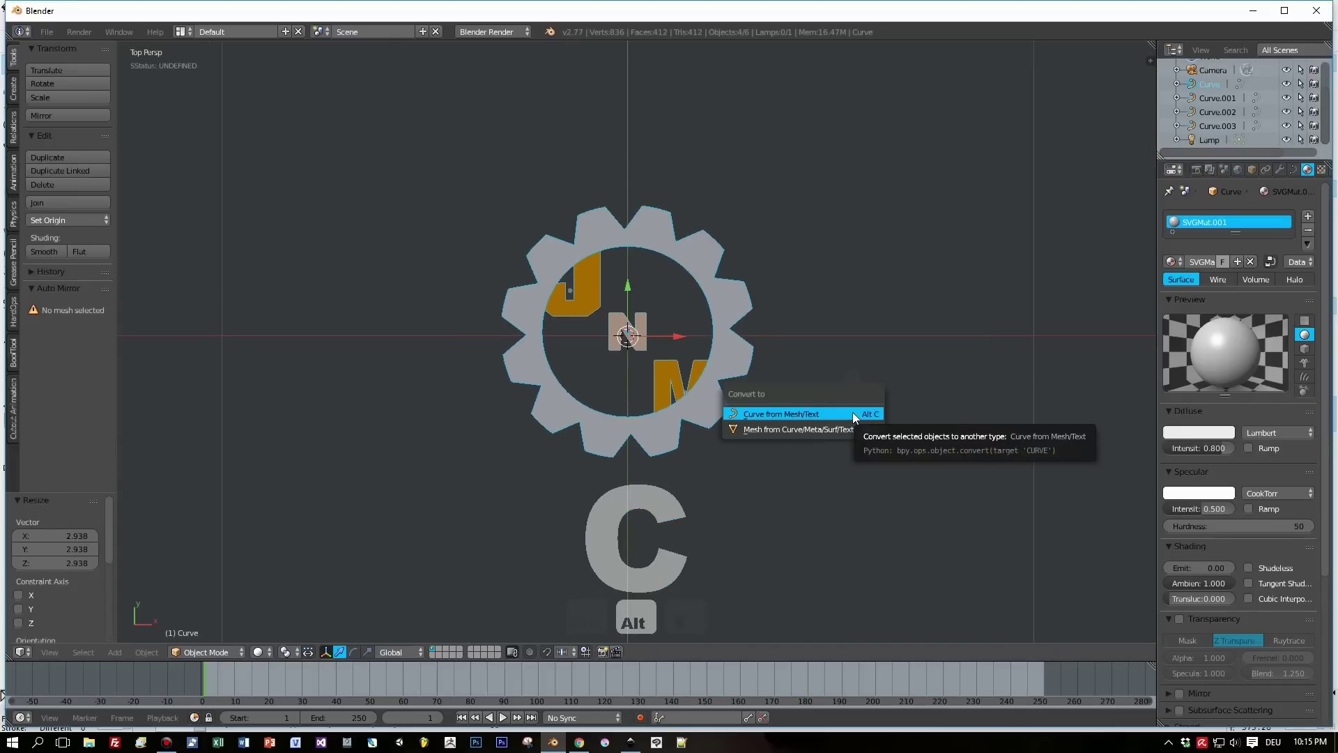
left_click(821, 430)
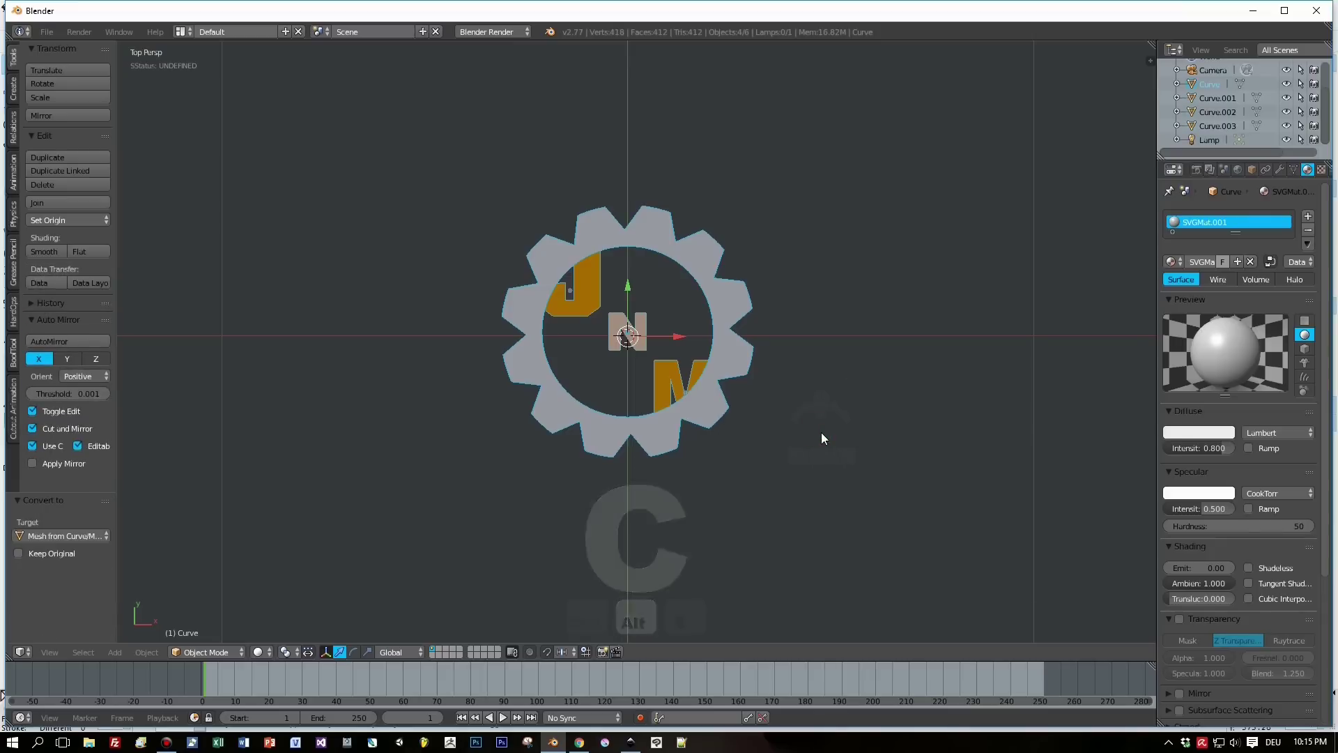
right_click(694, 239)
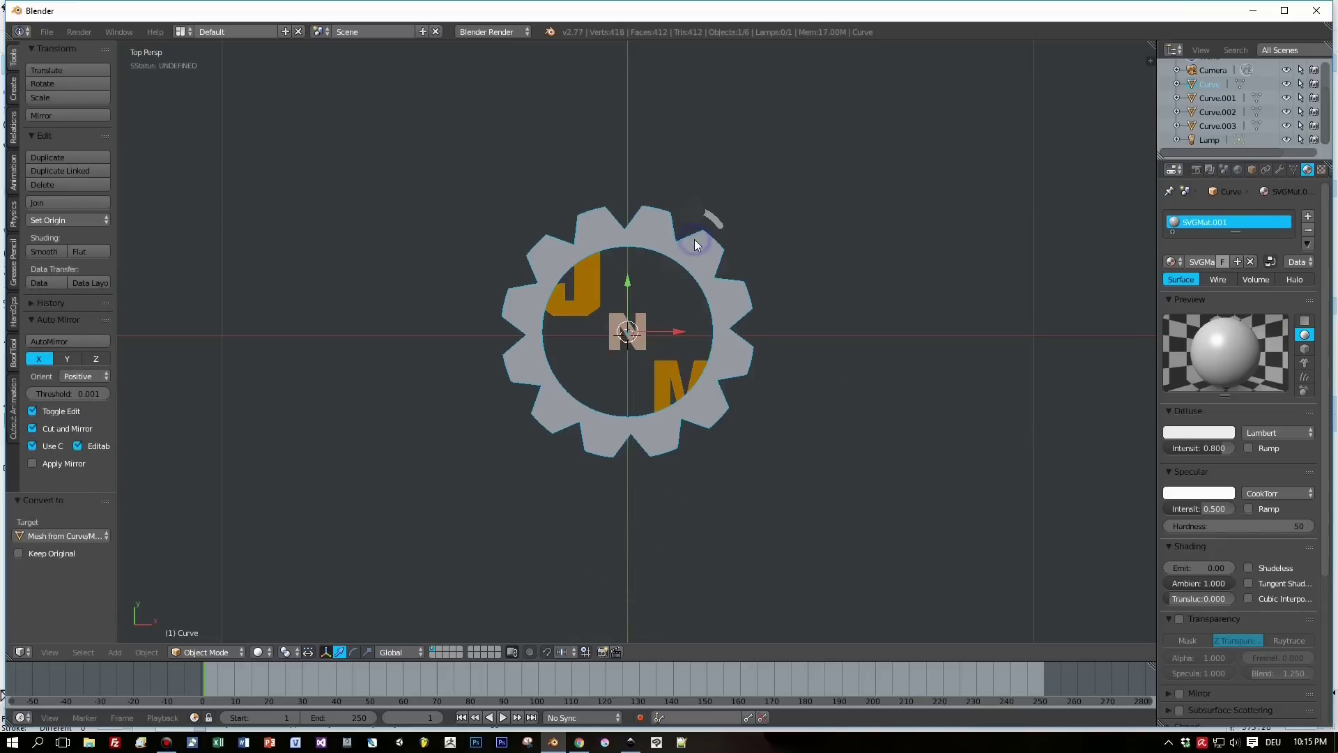
right_click(621, 319)
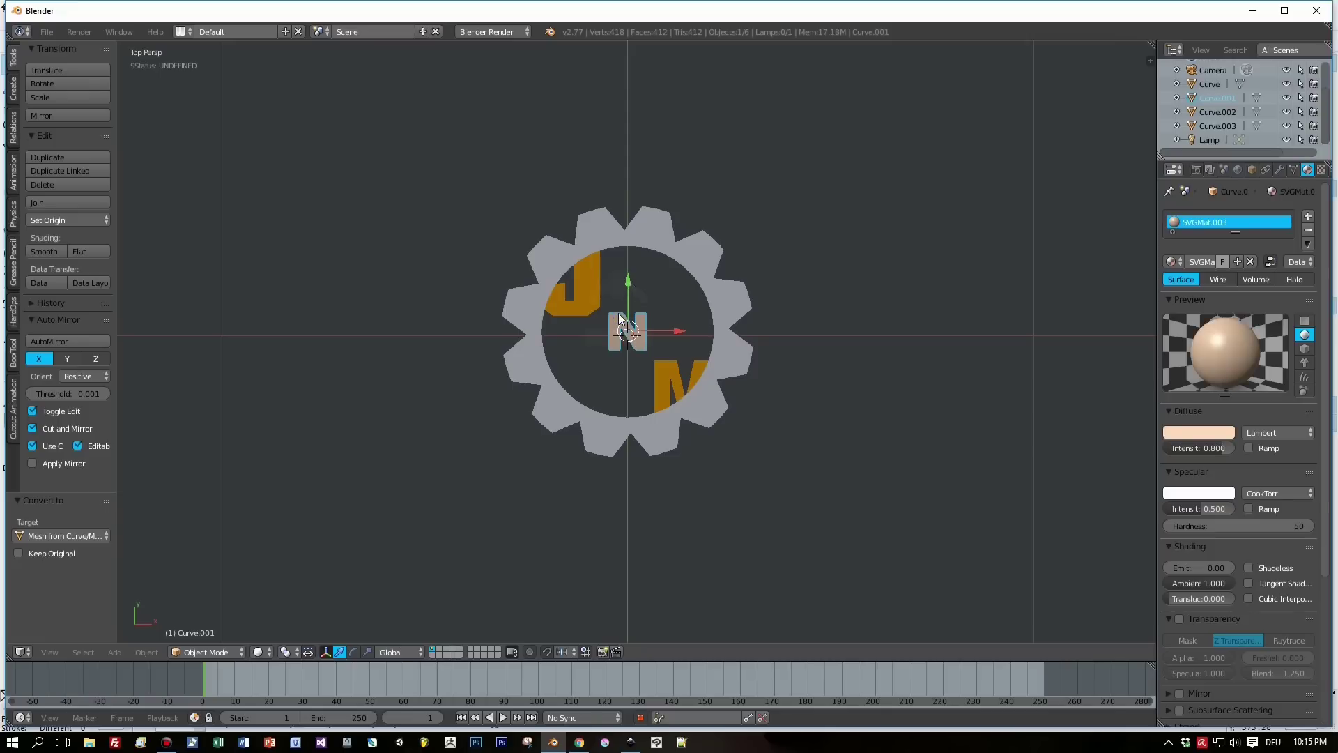
key("a")
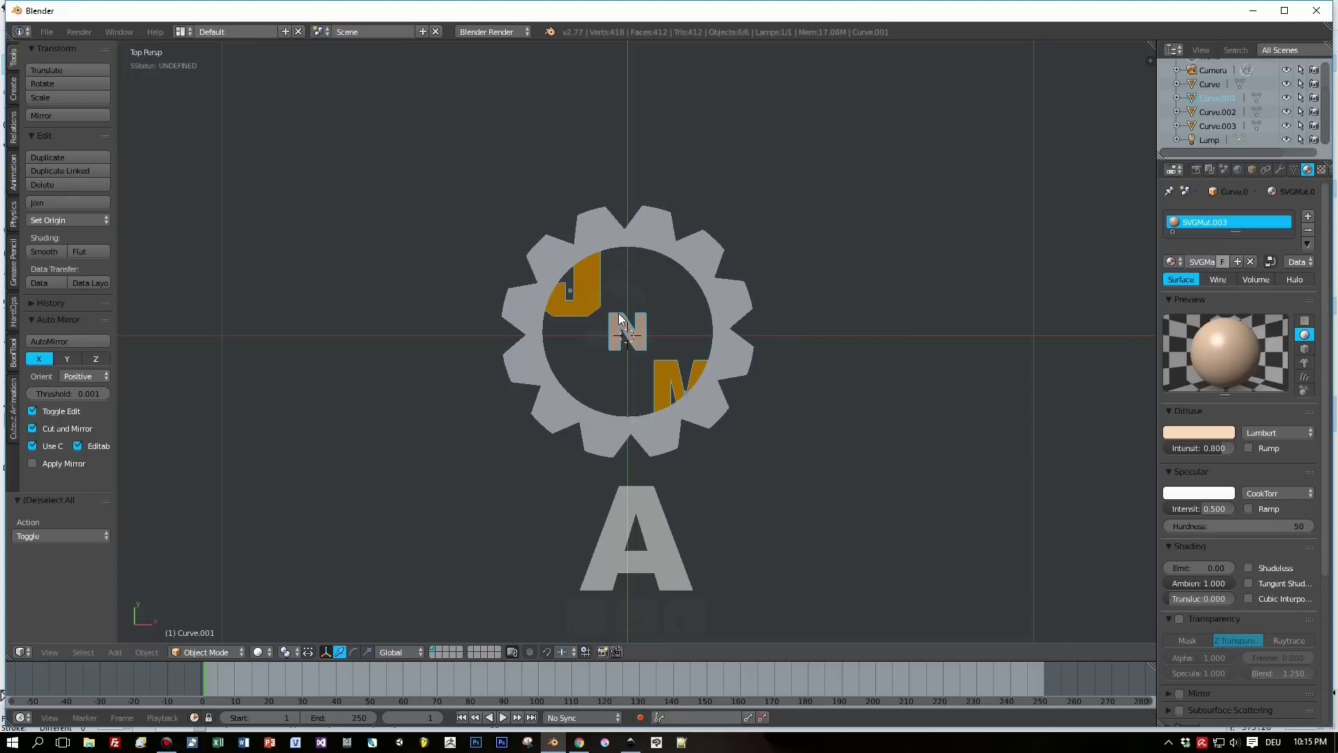
Select the J, N and M letters and join them into one object
right_click(622, 332)
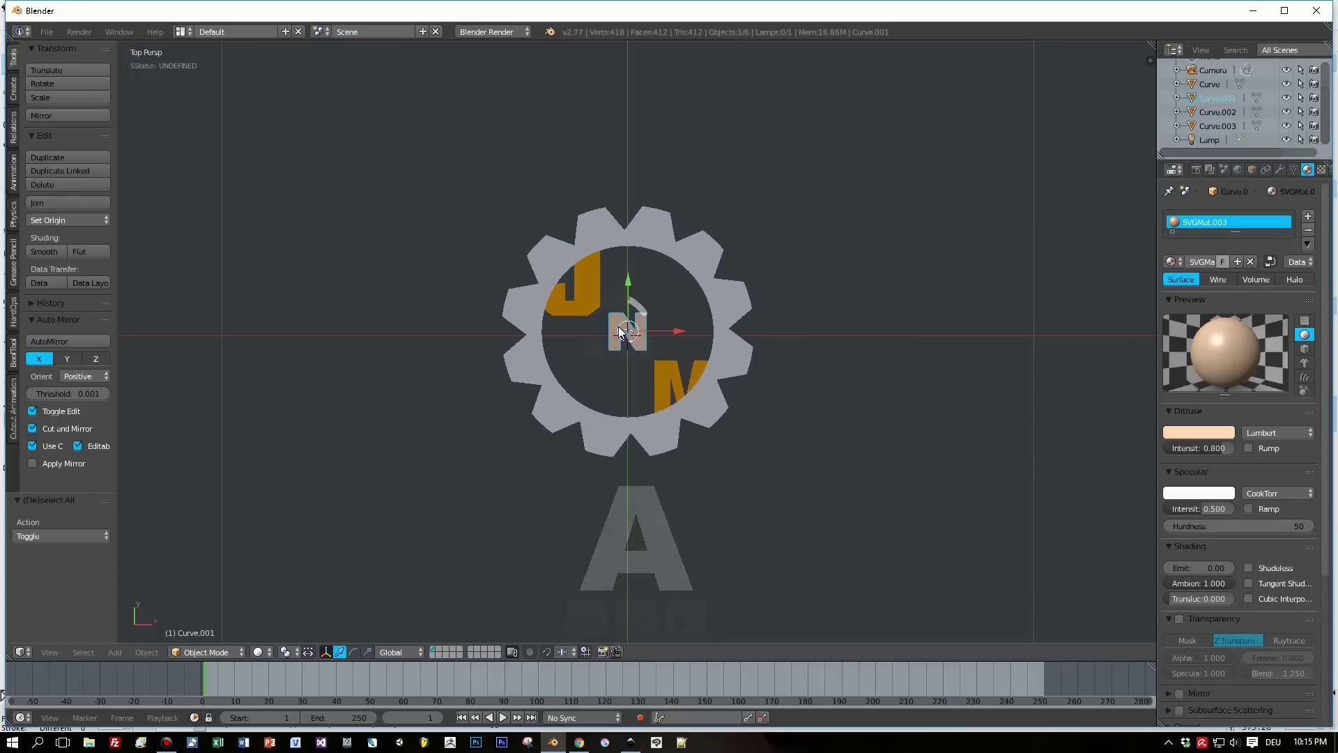
key("ctrl+z")
middle_click_drag(622, 333, 751, 339)
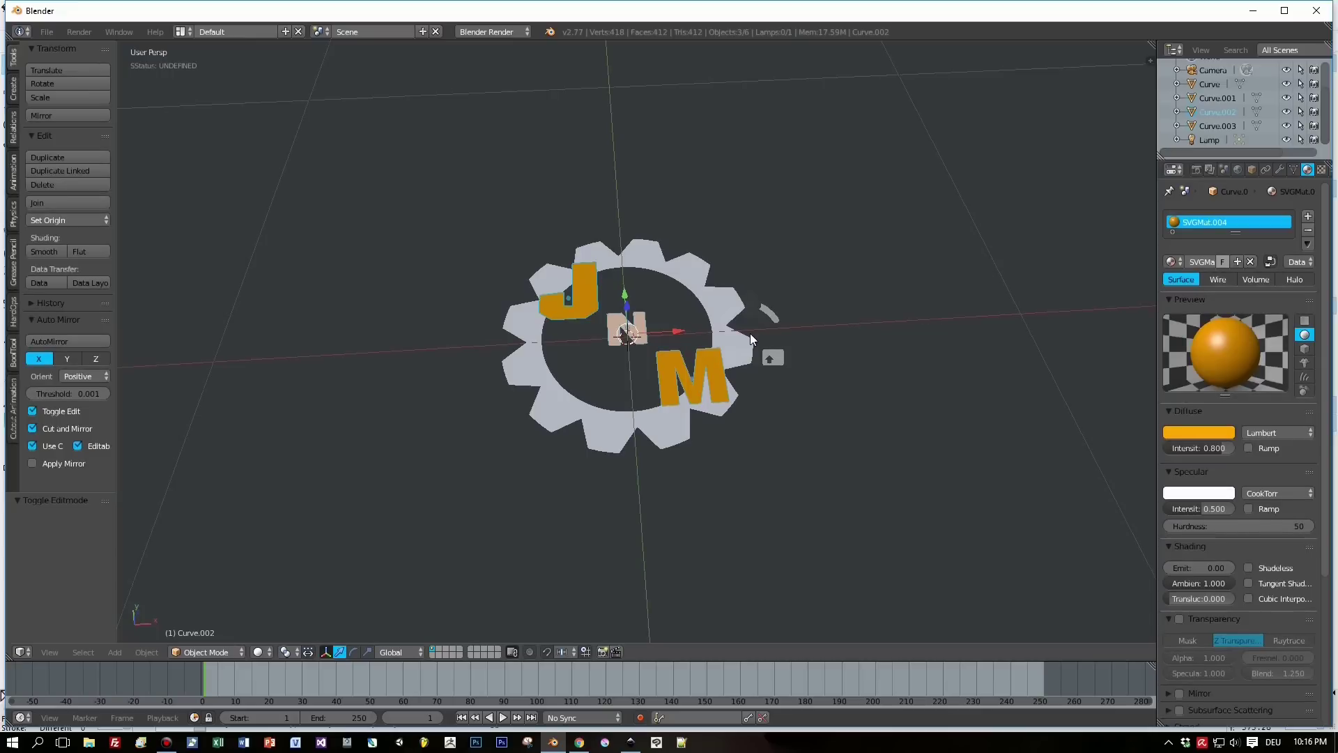
key("ctrl+j")
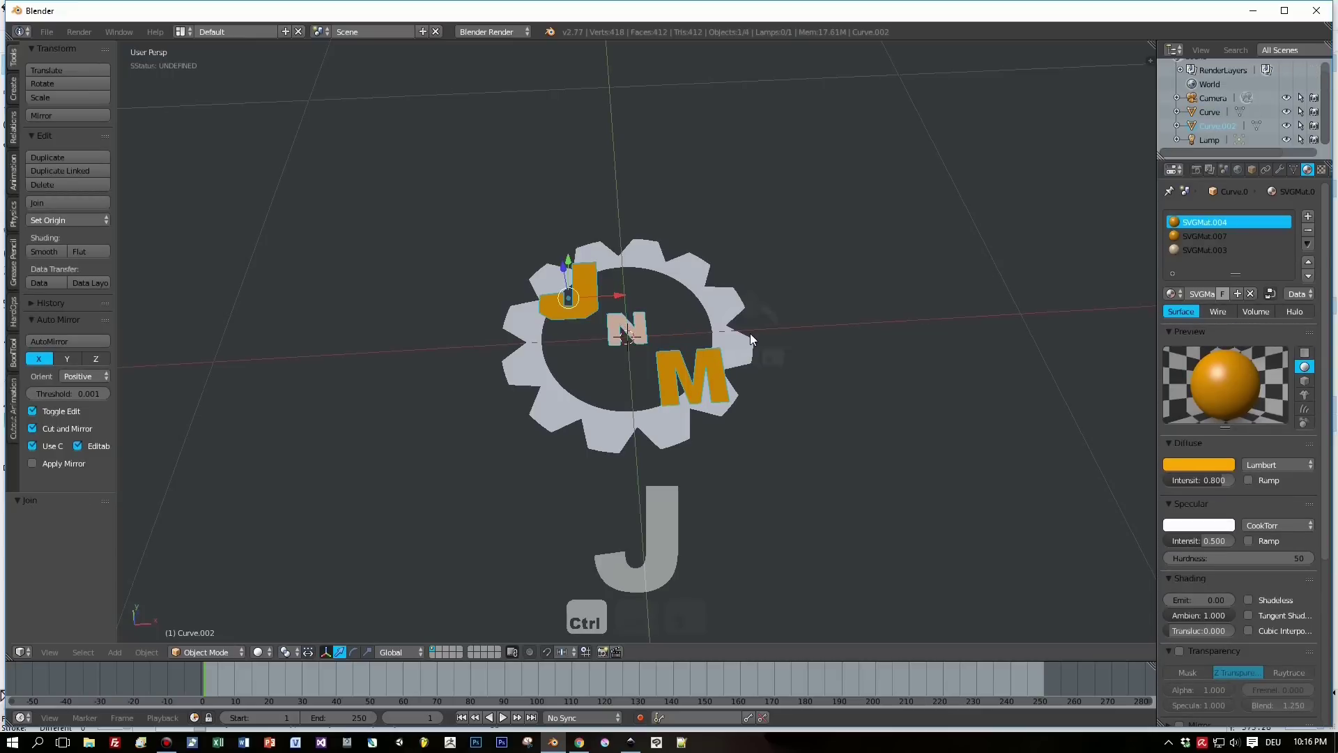
Extrude all the joined letters' geometry 0.019 upward along Z in Edit Mode
key("Tab")
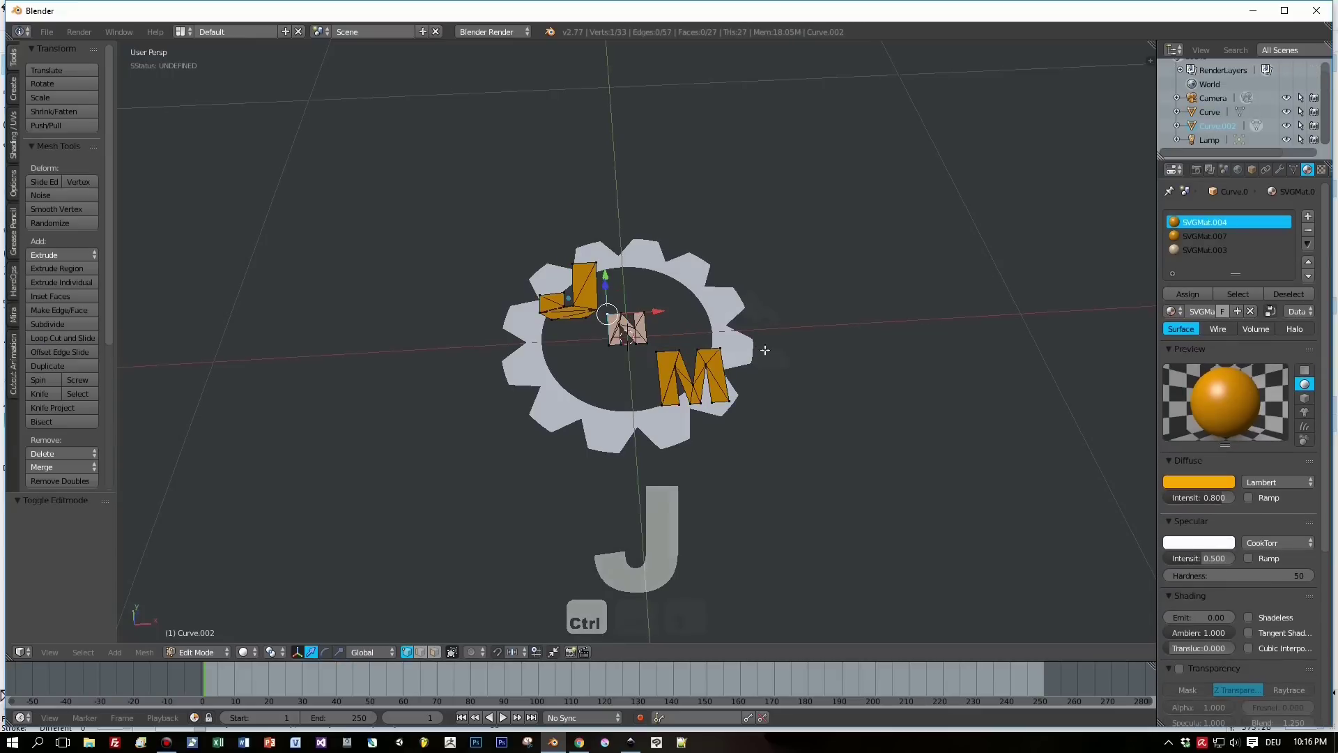
key("a")
key("KP_1")
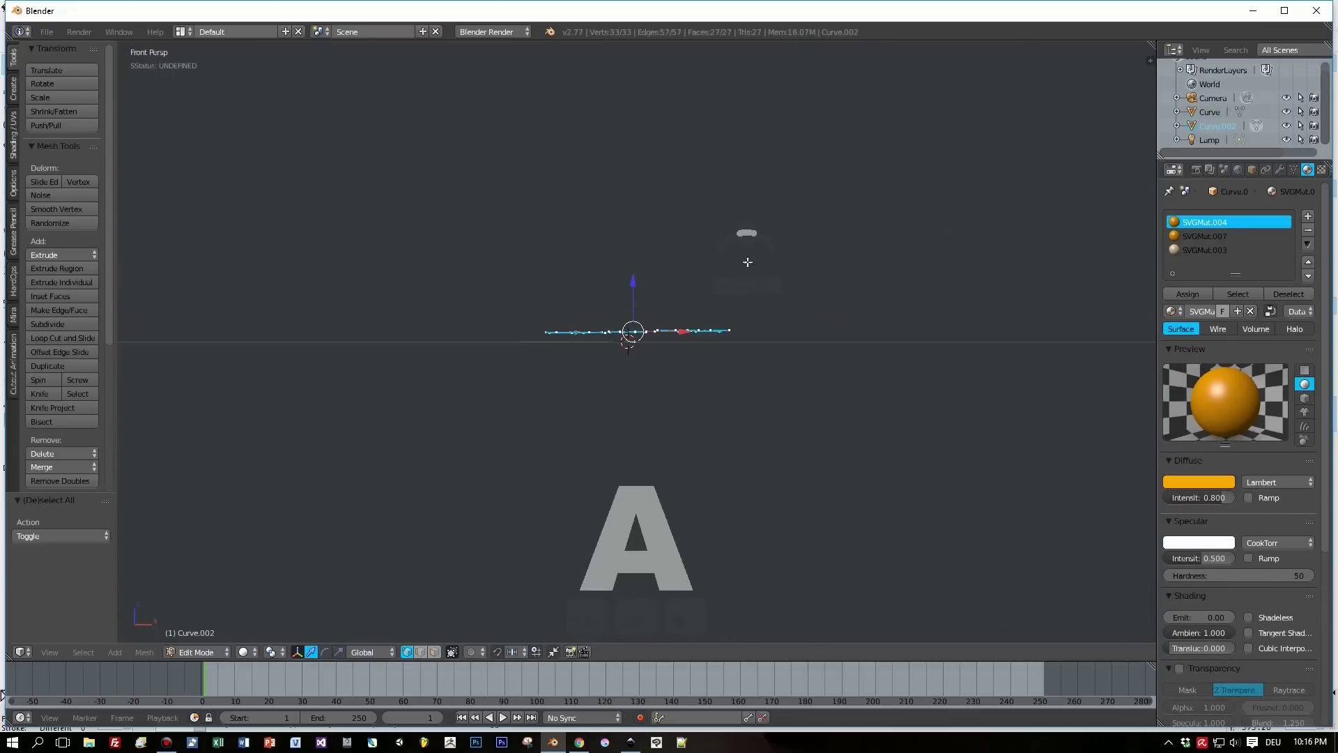
key("e")
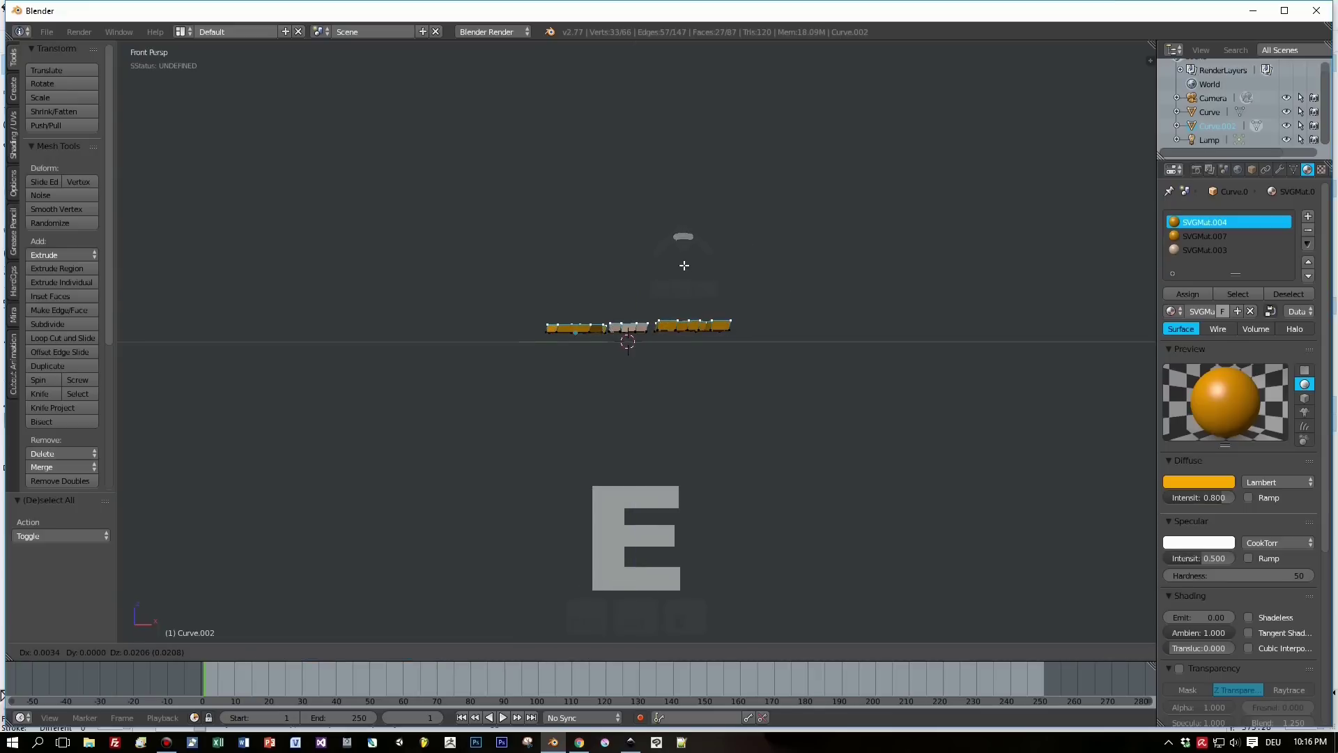
key("z")
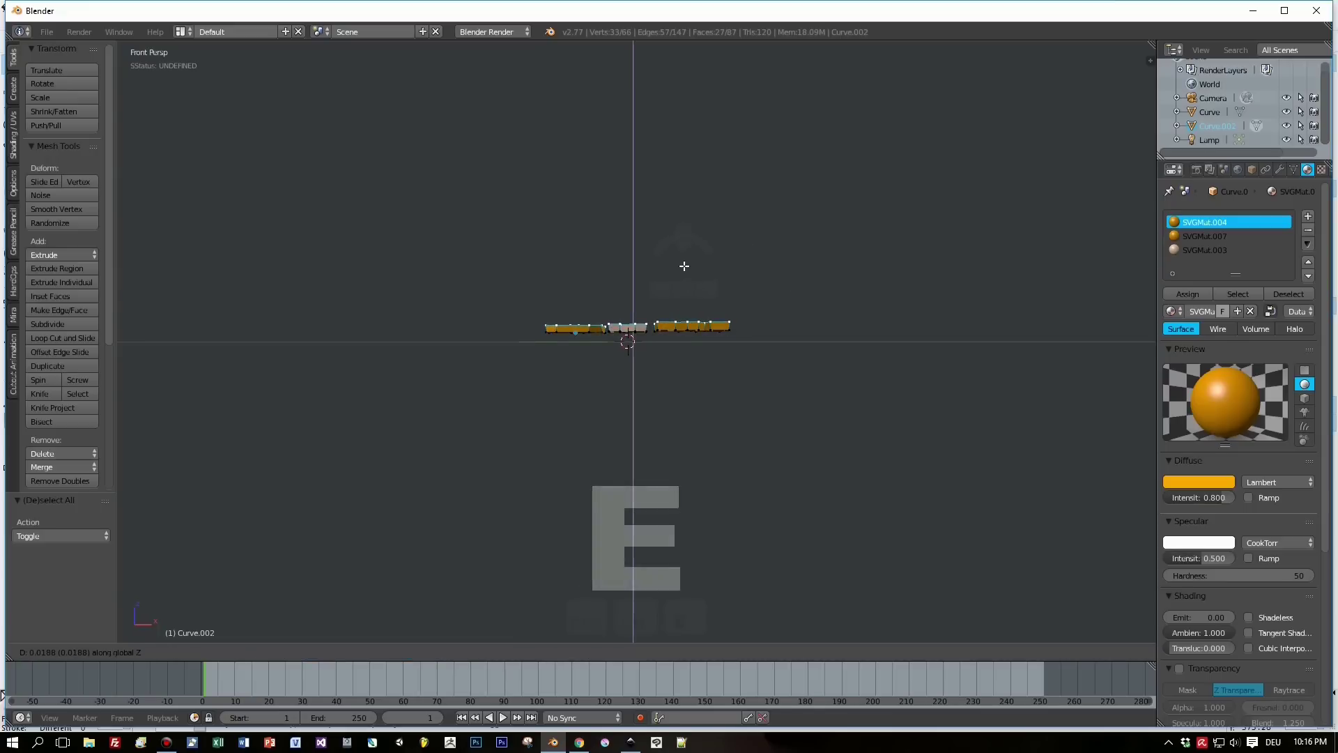
left_click(683, 265)
middle_click_drag(683, 266, 712, 372)
key("Tab")
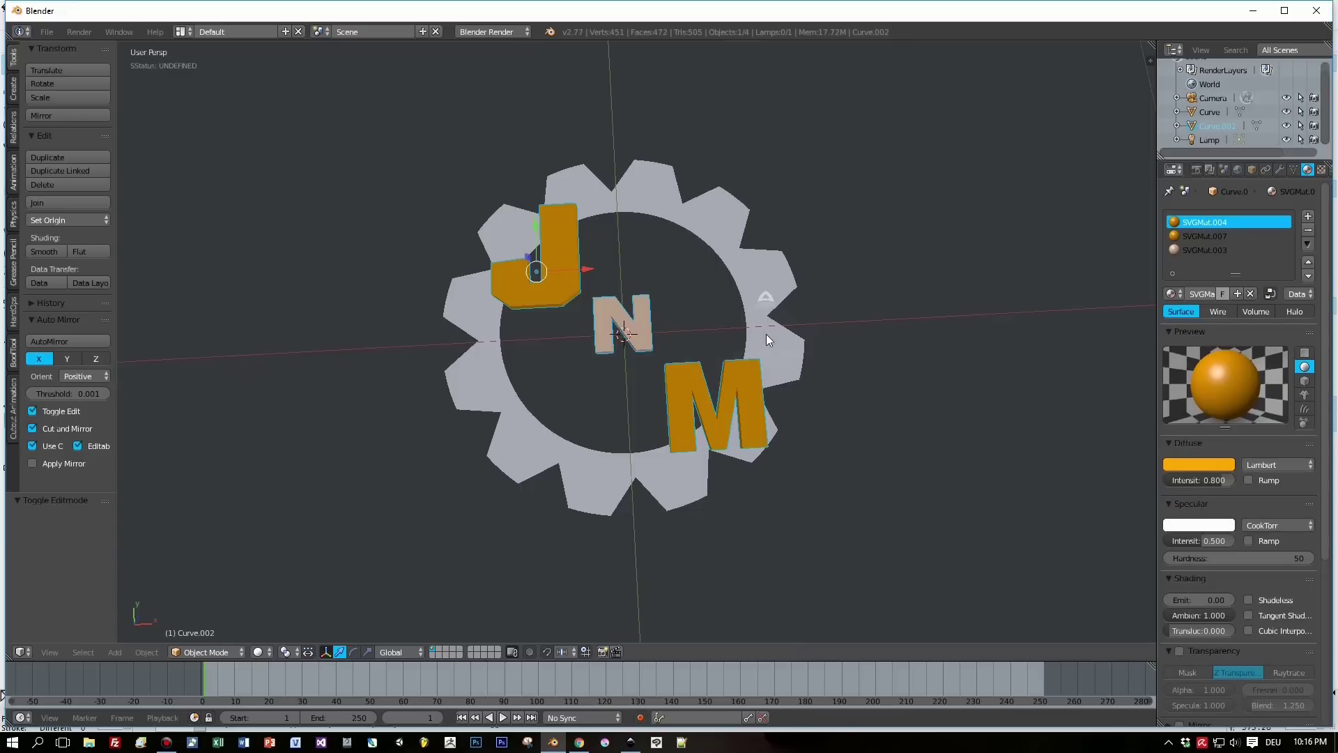
Extrude the whole gear ring mesh by 0.013 in Edit Mode to give it thickness
right_click(767, 333)
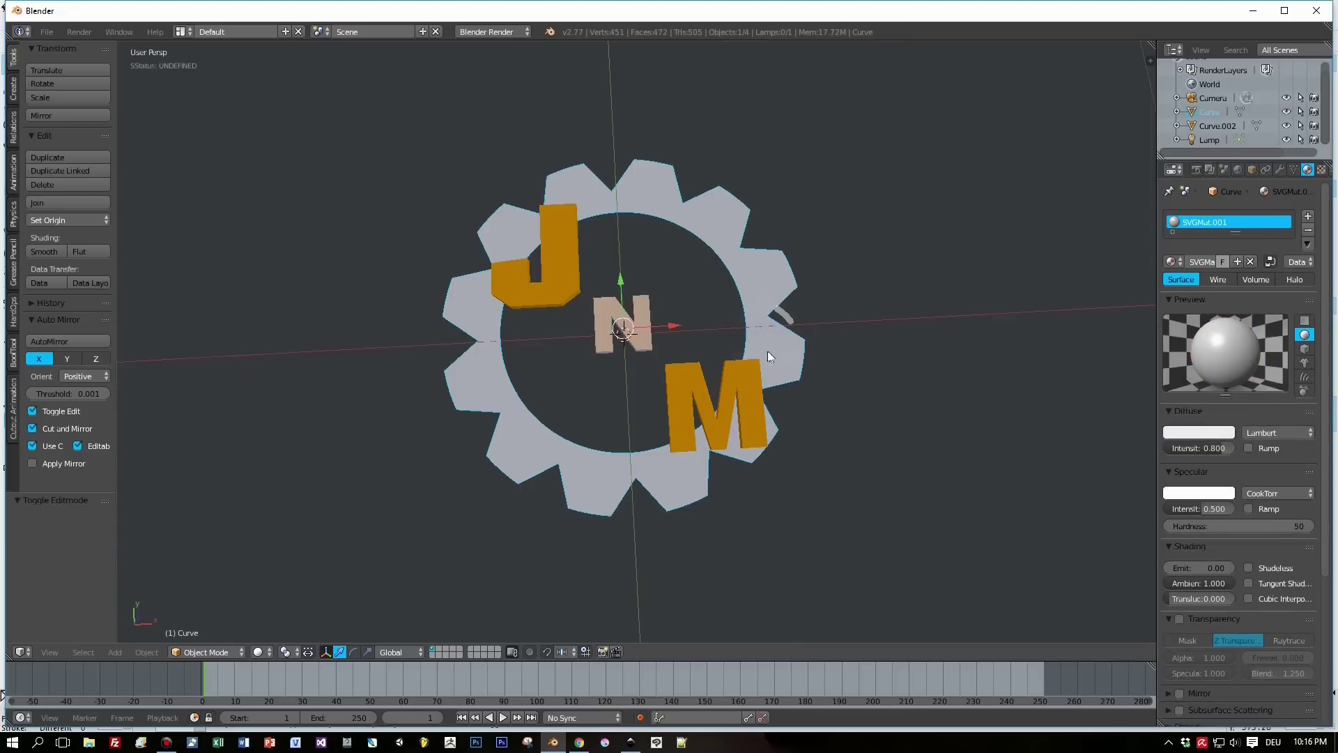
middle_click_drag(772, 370, 767, 232)
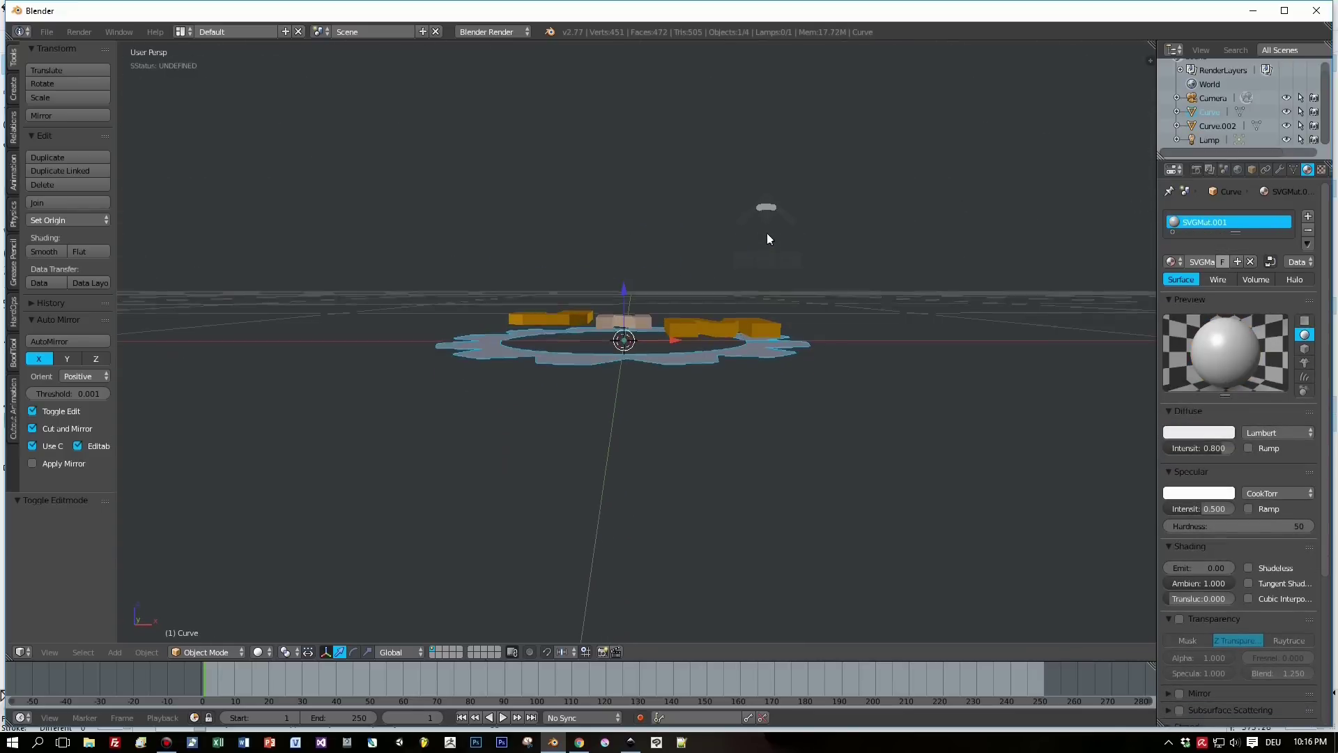
key("KP_1")
key("Tab")
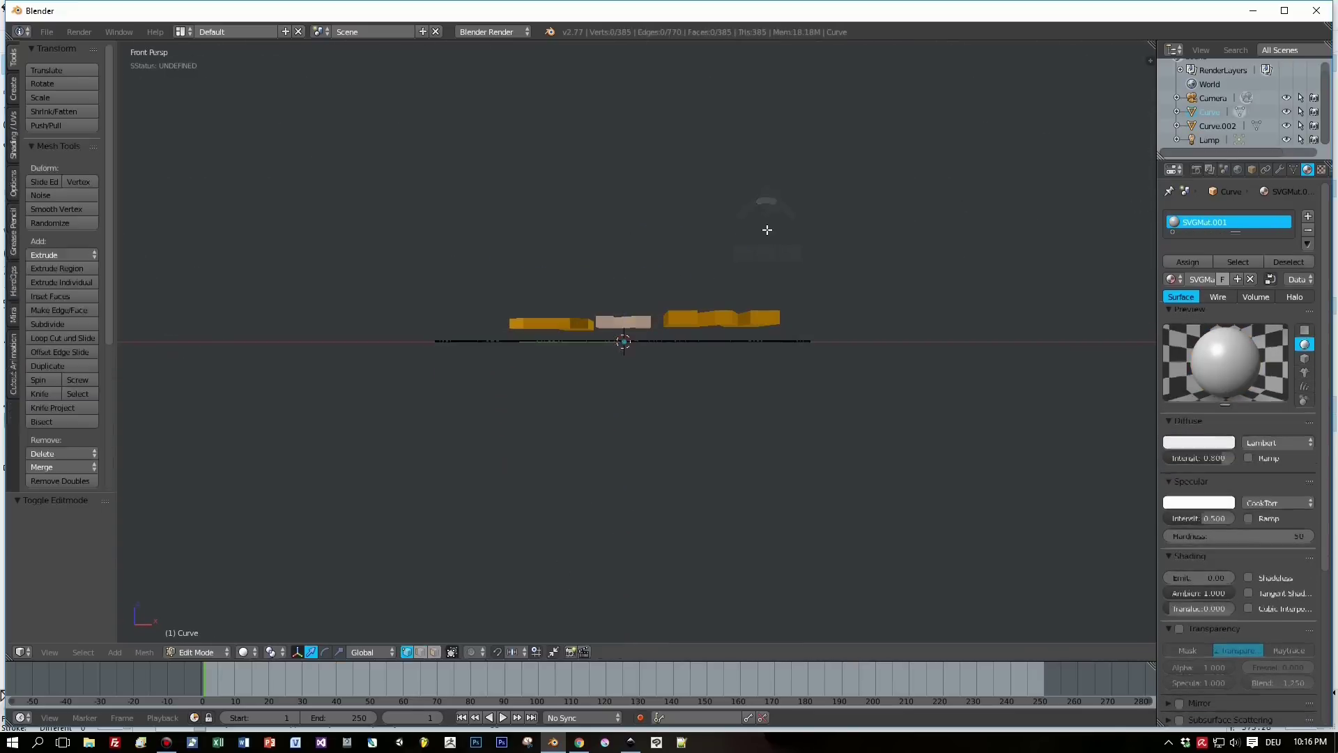
key("e")
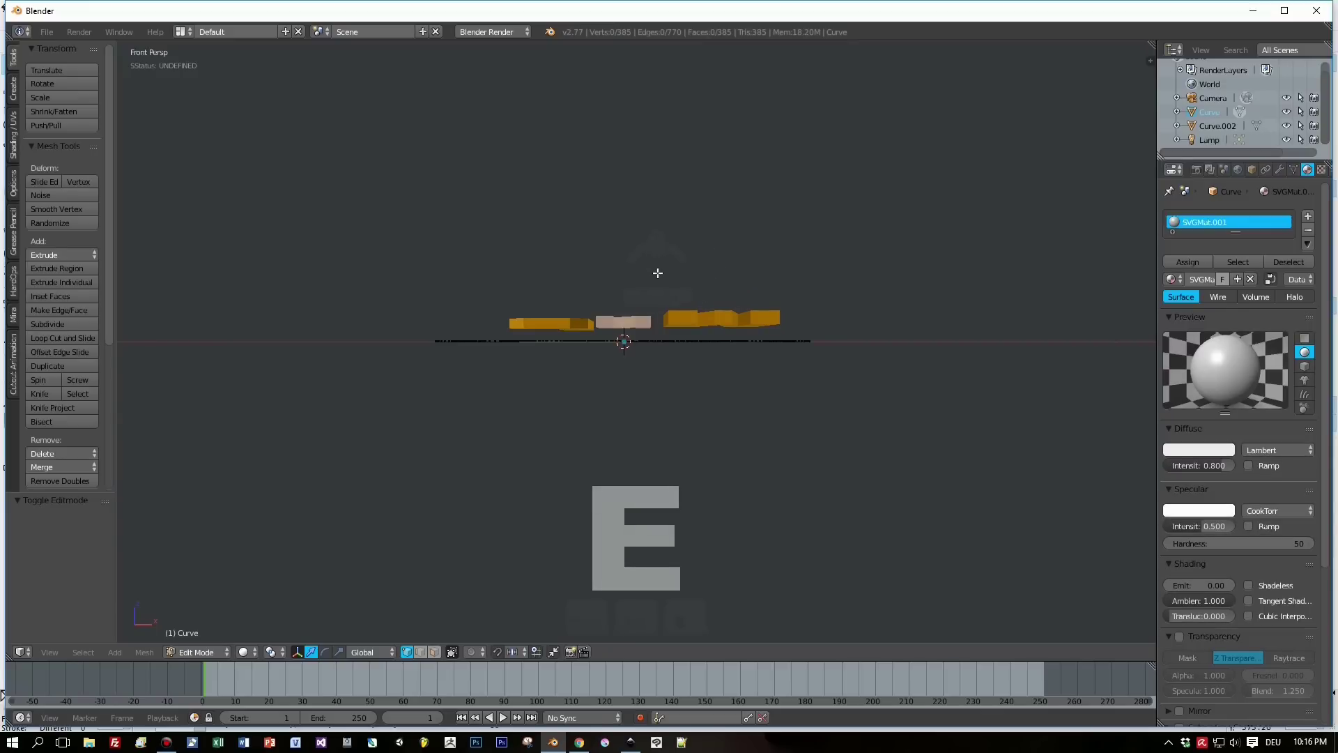
middle_click_drag(671, 259, 672, 296)
key("a")
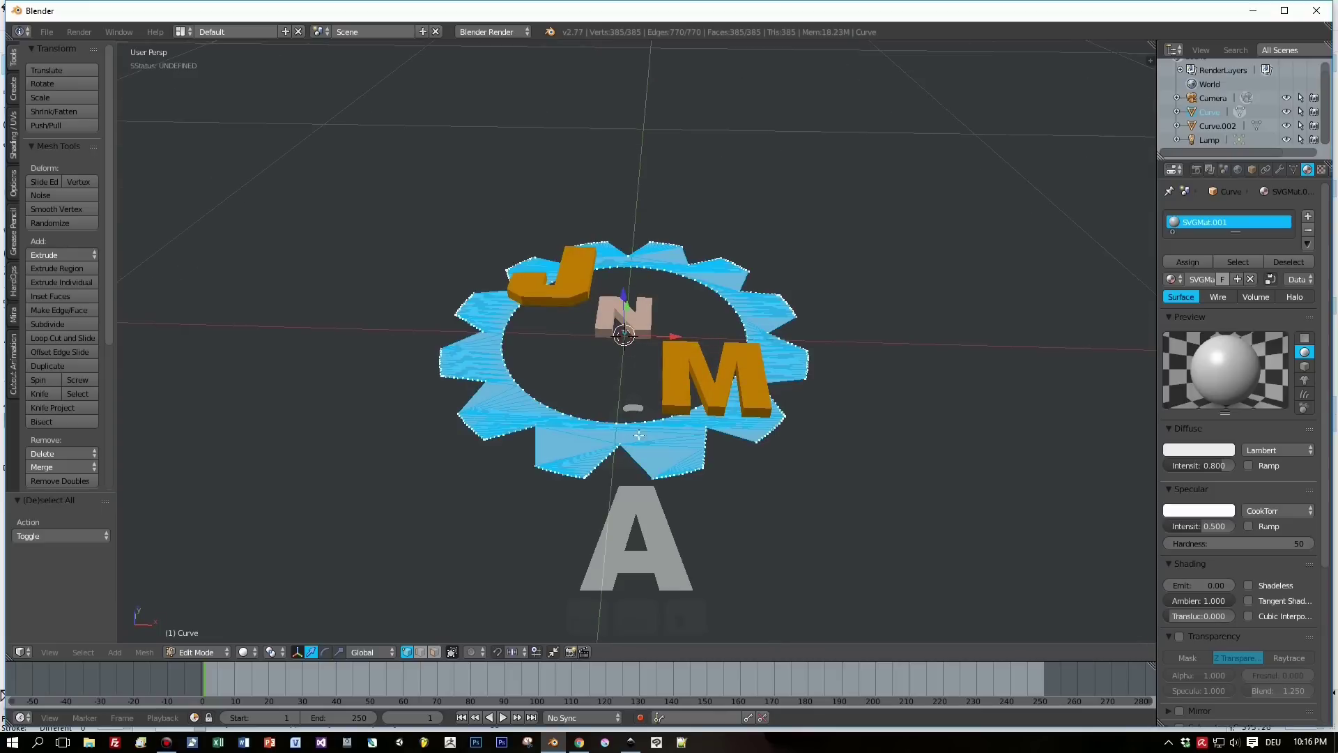
middle_click_drag(636, 438, 707, 354)
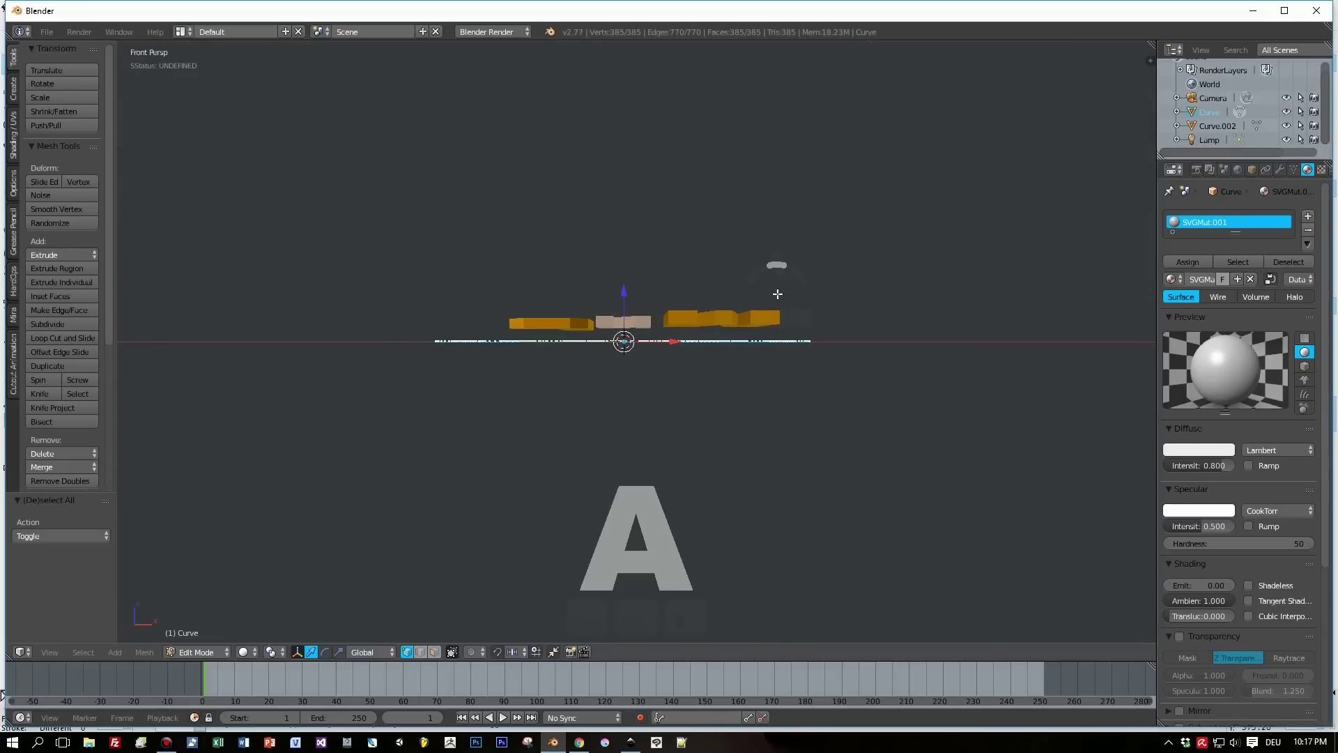
key("e")
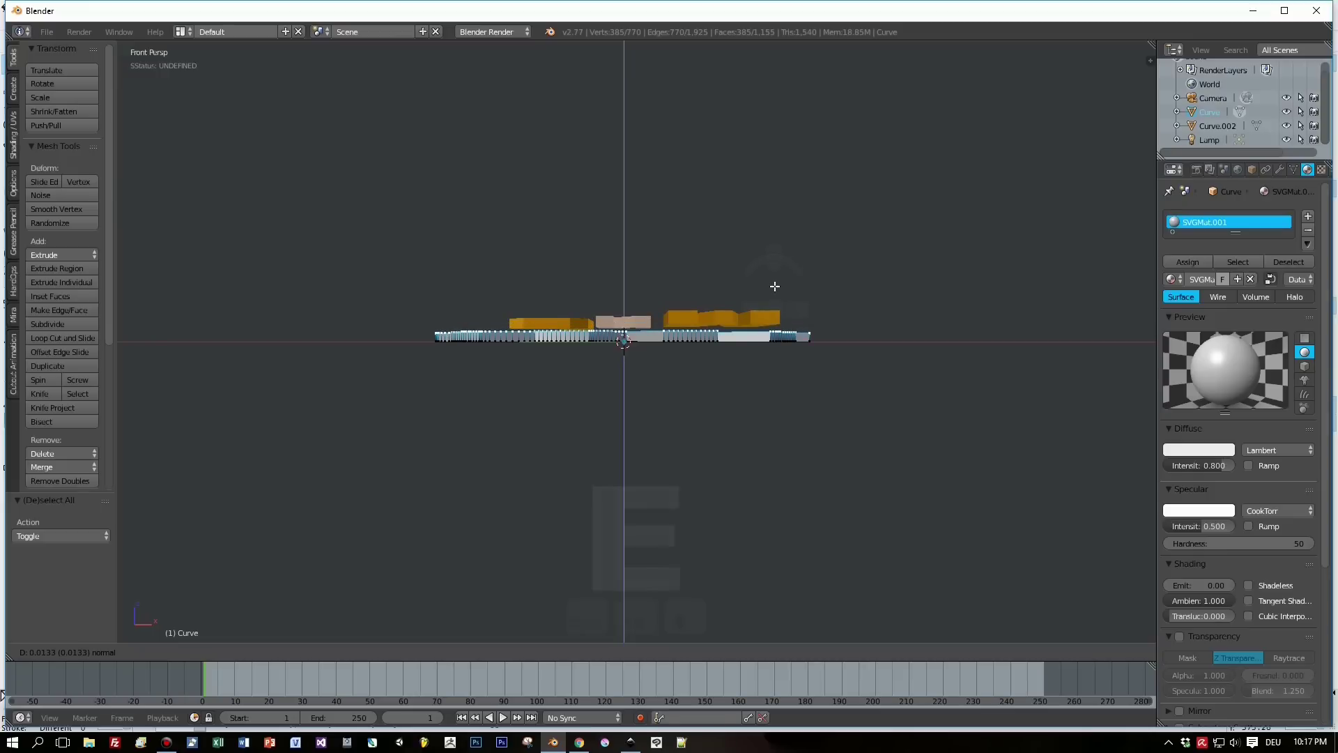
left_click(775, 287)
middle_click_drag(784, 275, 814, 361)
Back in Object Mode, align the camera to the current view of the logo
key("Tab")
scroll(809, 378, "down", 3)
scroll(784, 403, "up", 6)
scroll(814, 361, "down", 3)
key("ctrl+alt+KP_0")
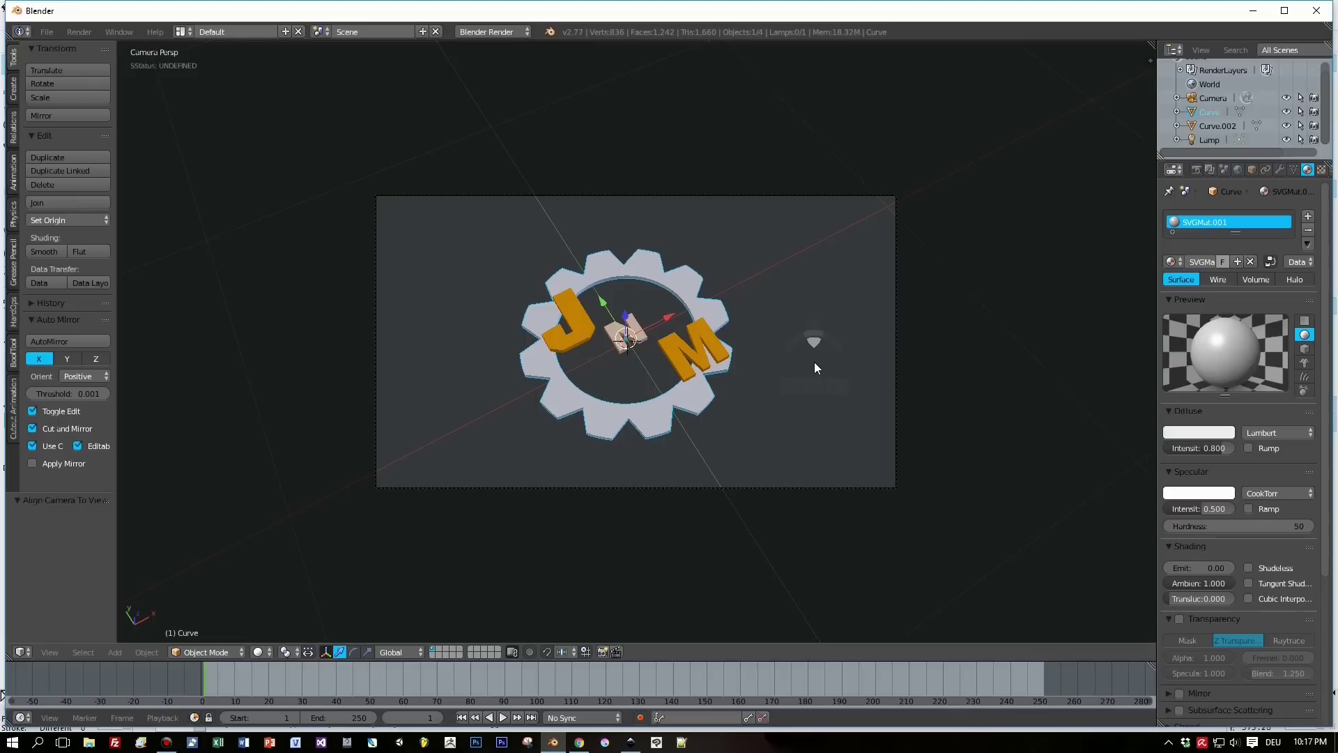
Add a plane beneath the logo and give it a new material, Material.001
key("shift+a")
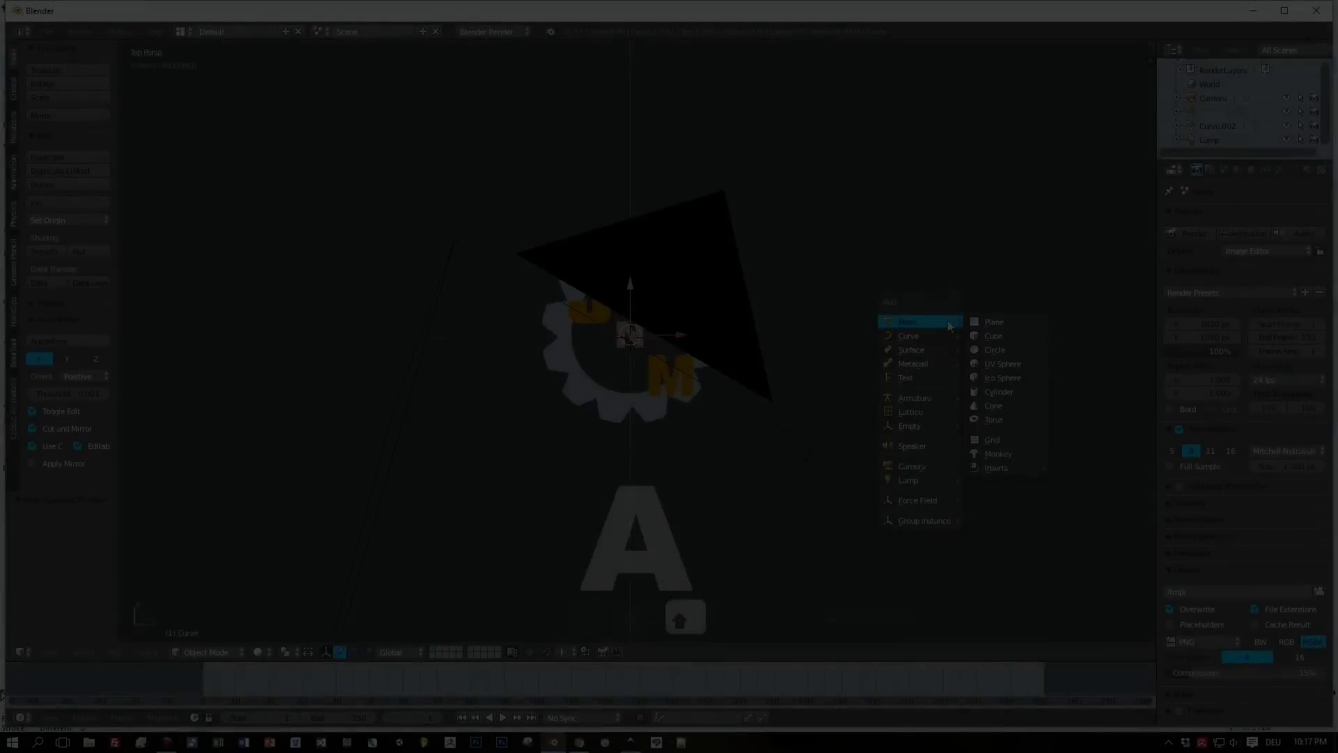
left_click(993, 322)
scroll(968, 334, "down", 2)
middle_click_drag(968, 335, 1055, 294)
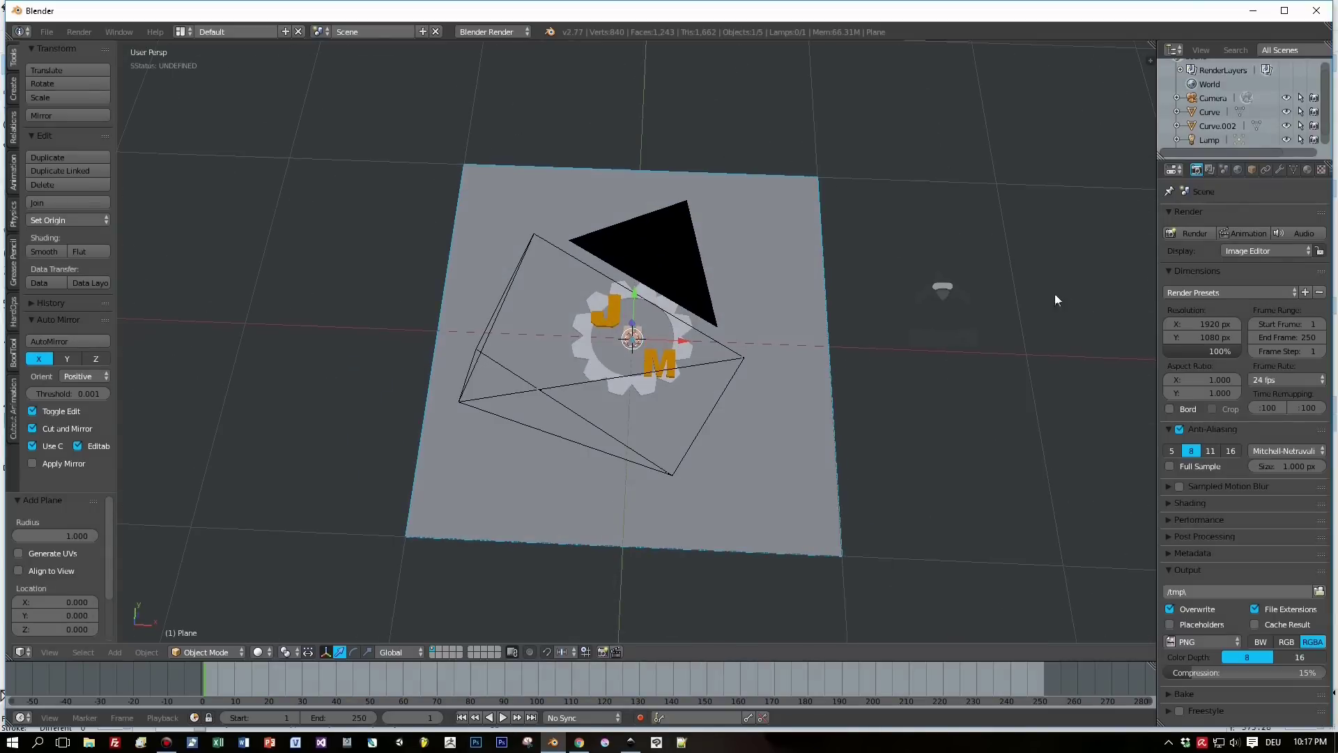
left_click(1305, 171)
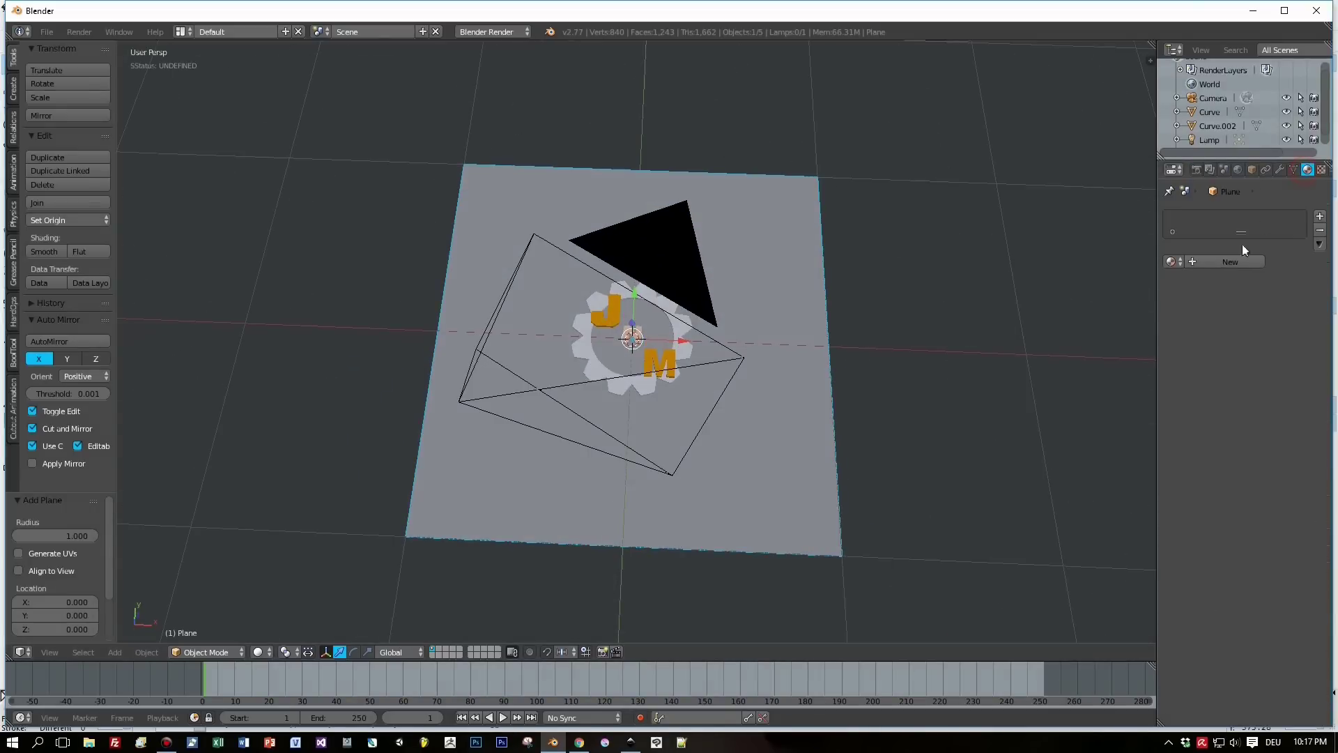
left_click(1200, 264)
middle_click_drag(935, 370, 791, 355)
Raise the gear logo 0.004 along Z above the plane
right_click(697, 391)
key("KP_1")
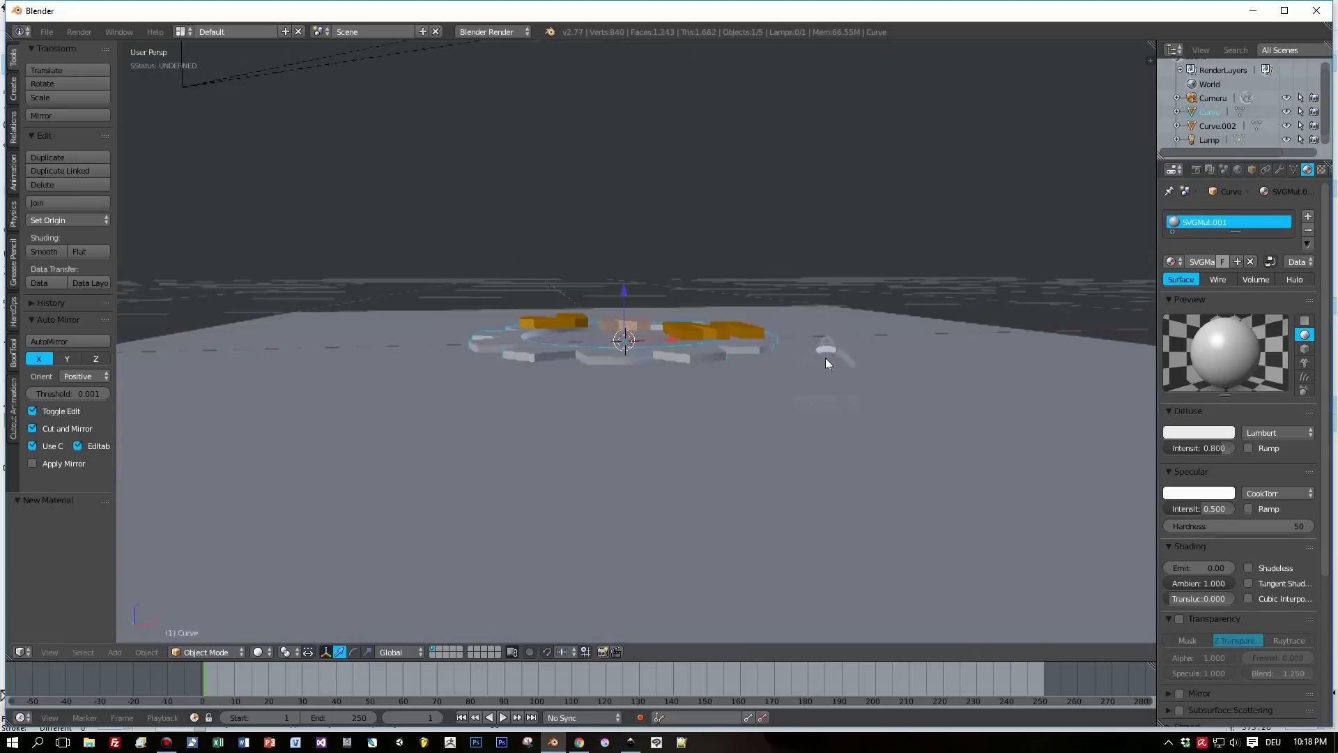
left_click_drag(630, 291, 629, 287)
middle_click_drag(629, 287, 922, 375)
Switch the render engine to Cycles and scale the ground plane up 2.571 times
left_click(492, 31)
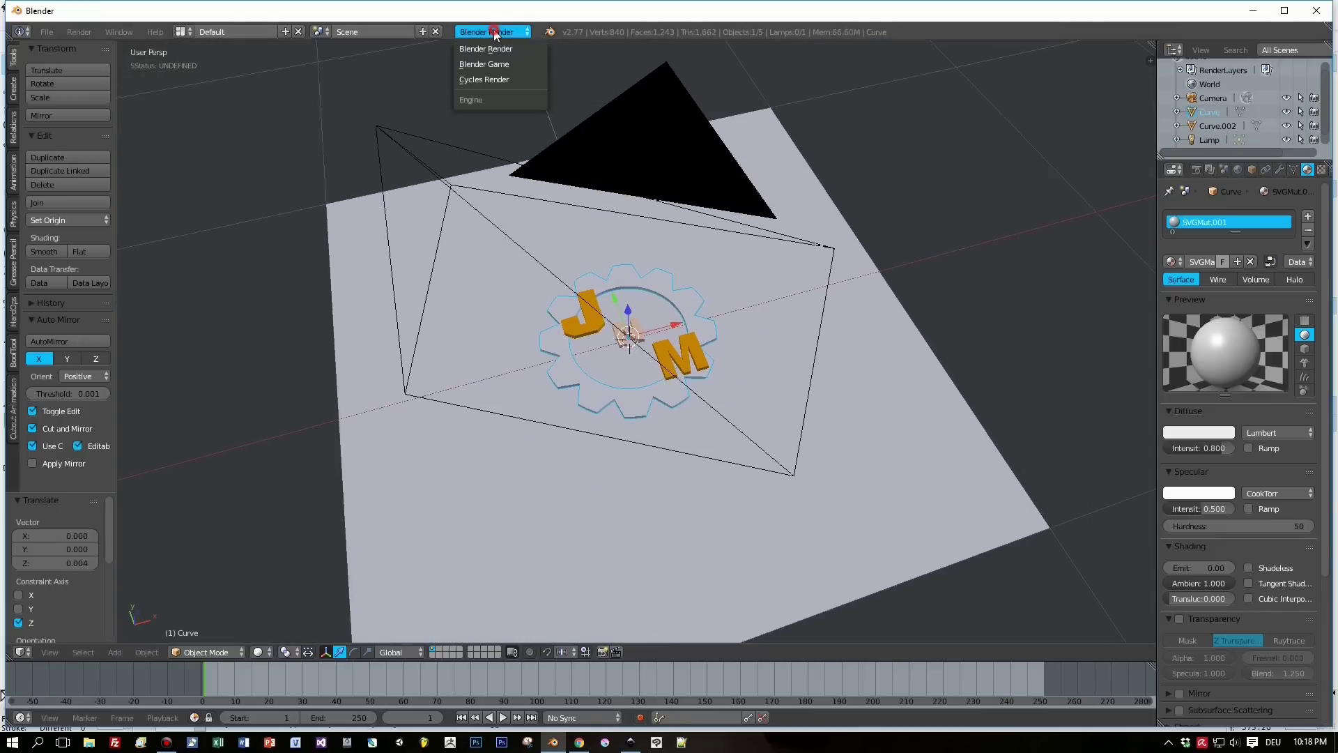
left_click(496, 78)
right_click(863, 377)
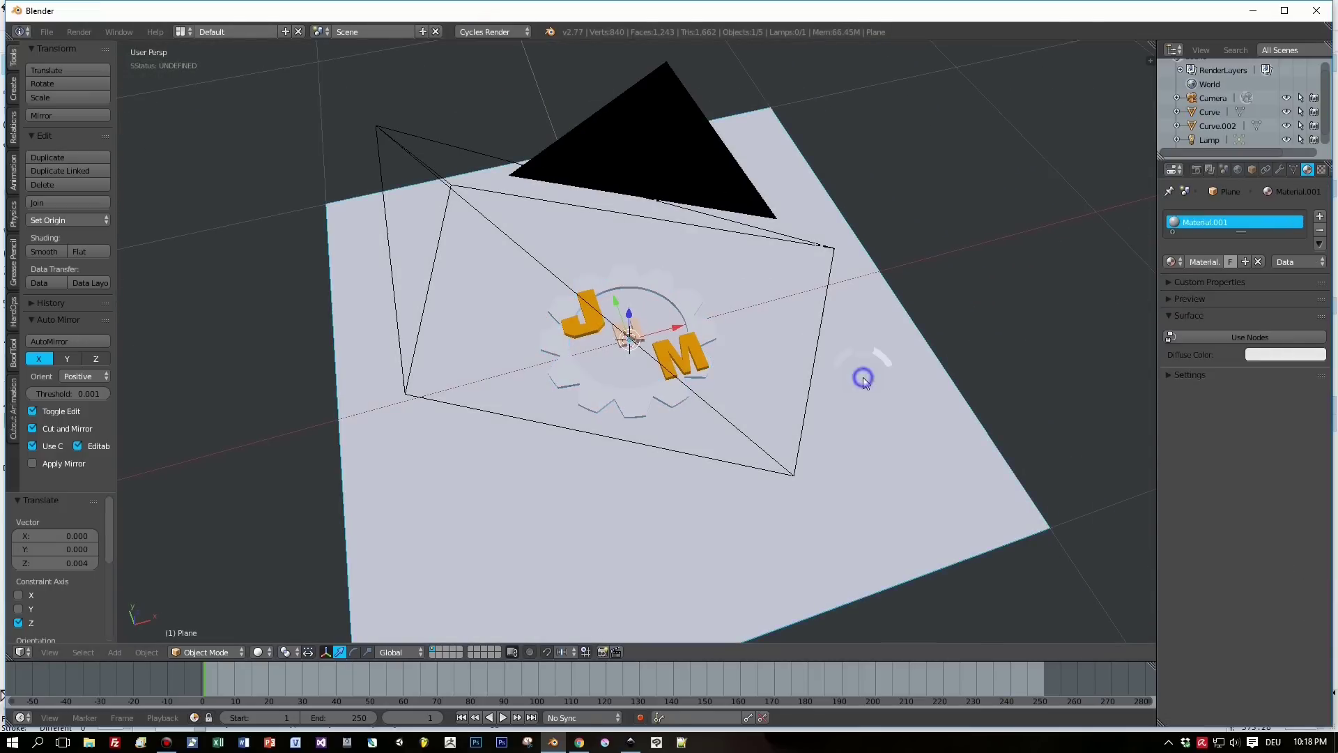
key("s")
left_click(190, 453)
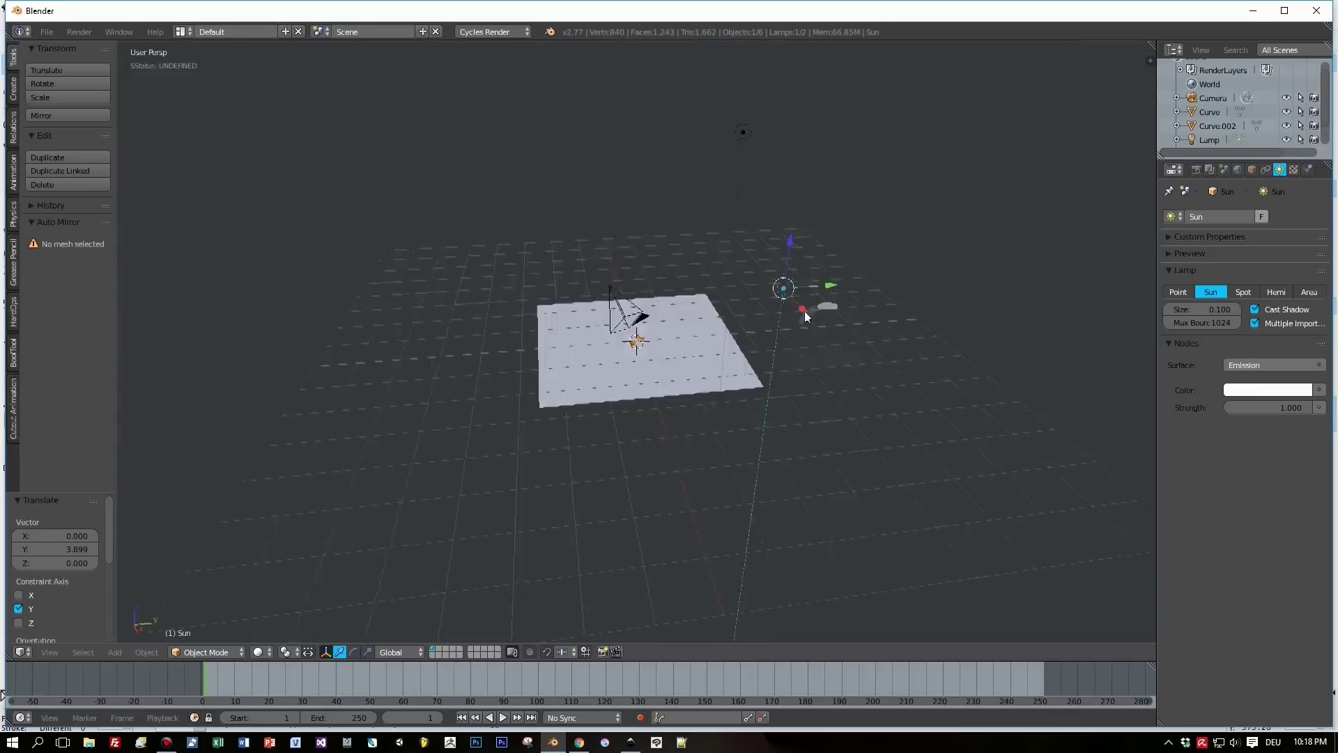
Tilt the Sun lamp to 77.082° and raise its strength to 3.000, then reselect the plane
key("KP_3")
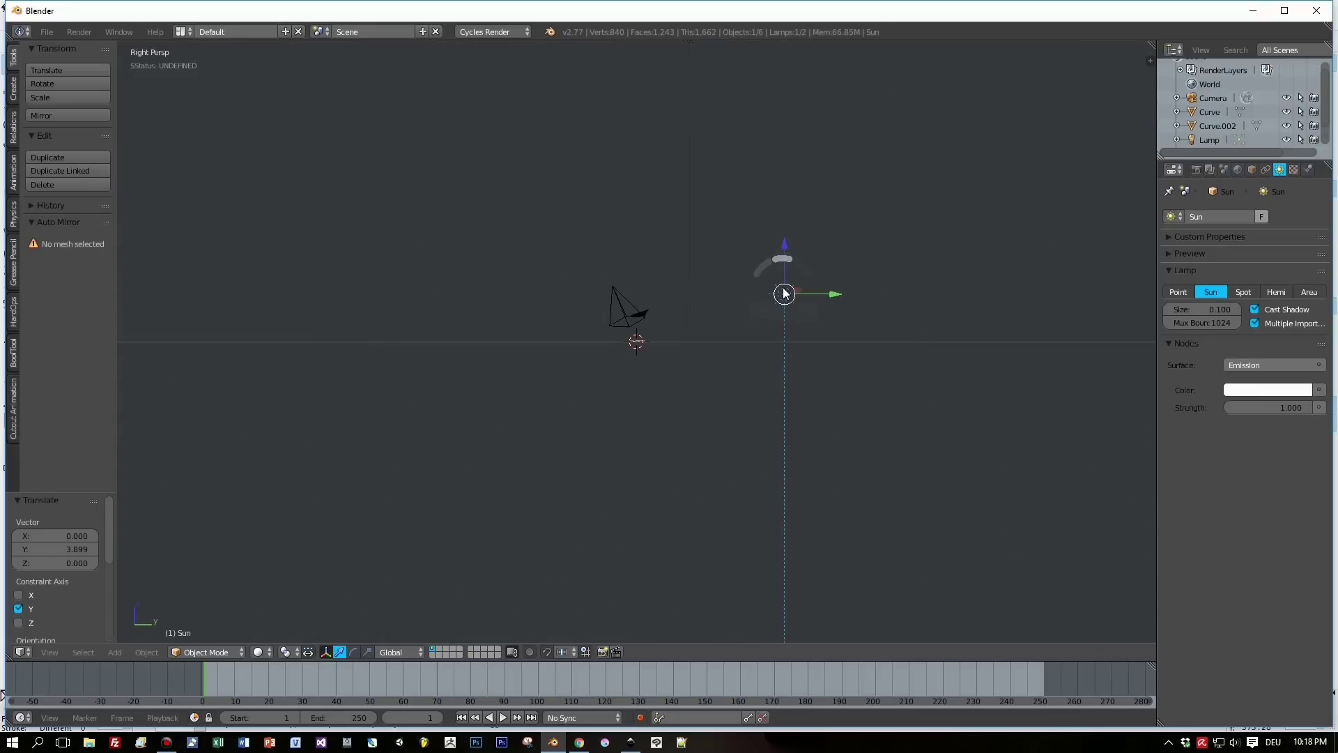
key("r")
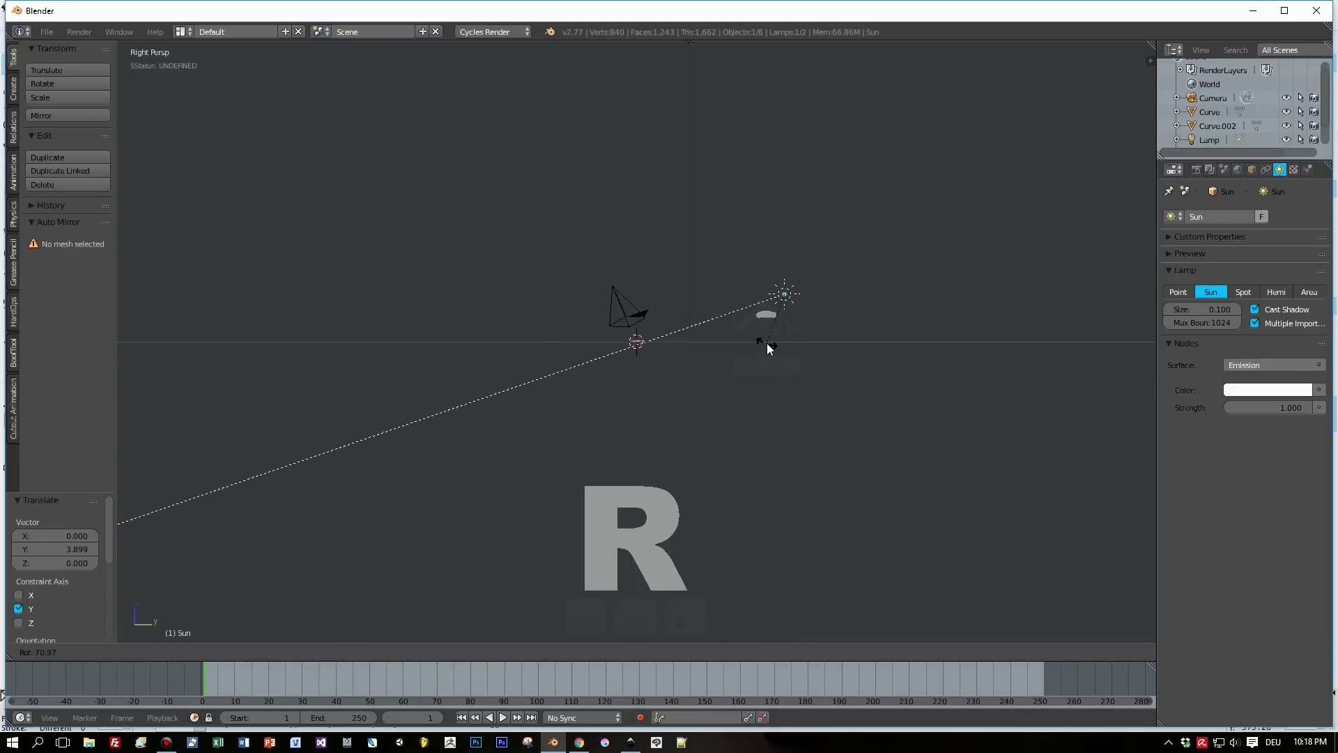
left_click(747, 343)
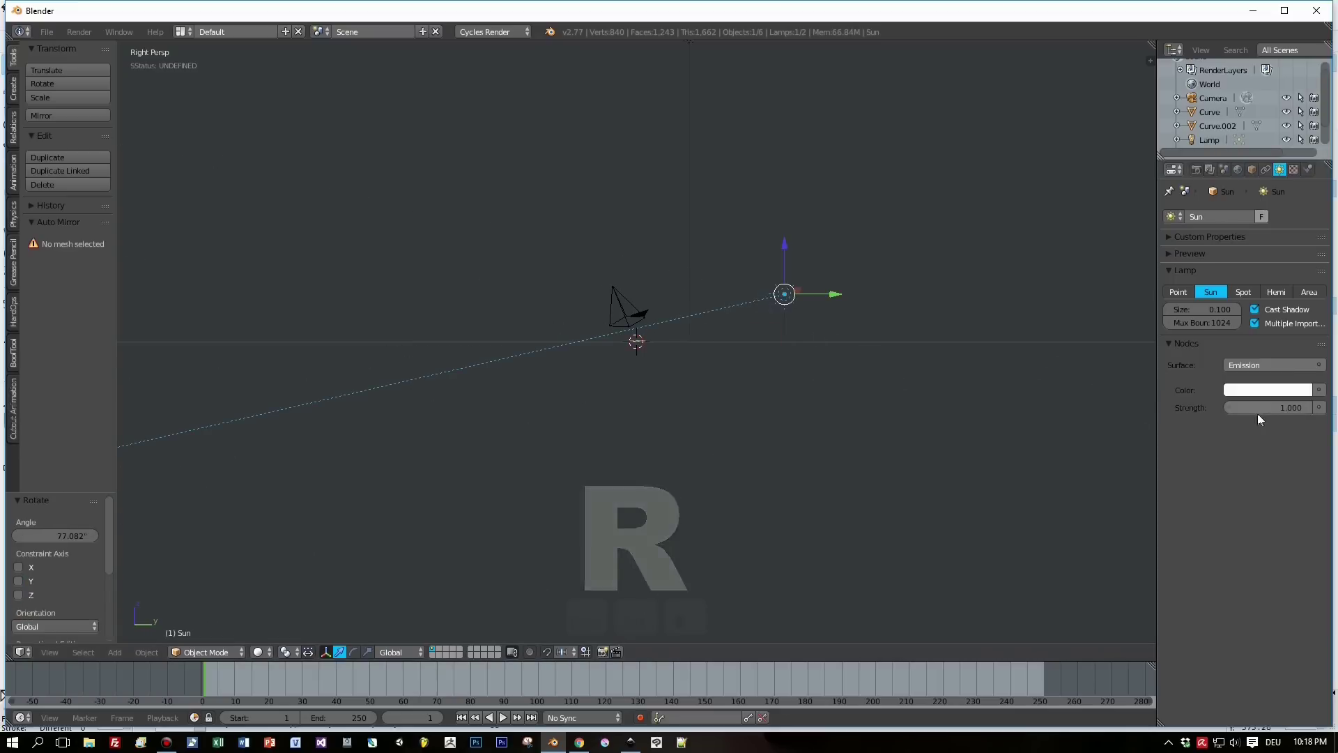
left_click_drag(1258, 413, 1289, 414)
middle_click_drag(904, 384, 514, 541)
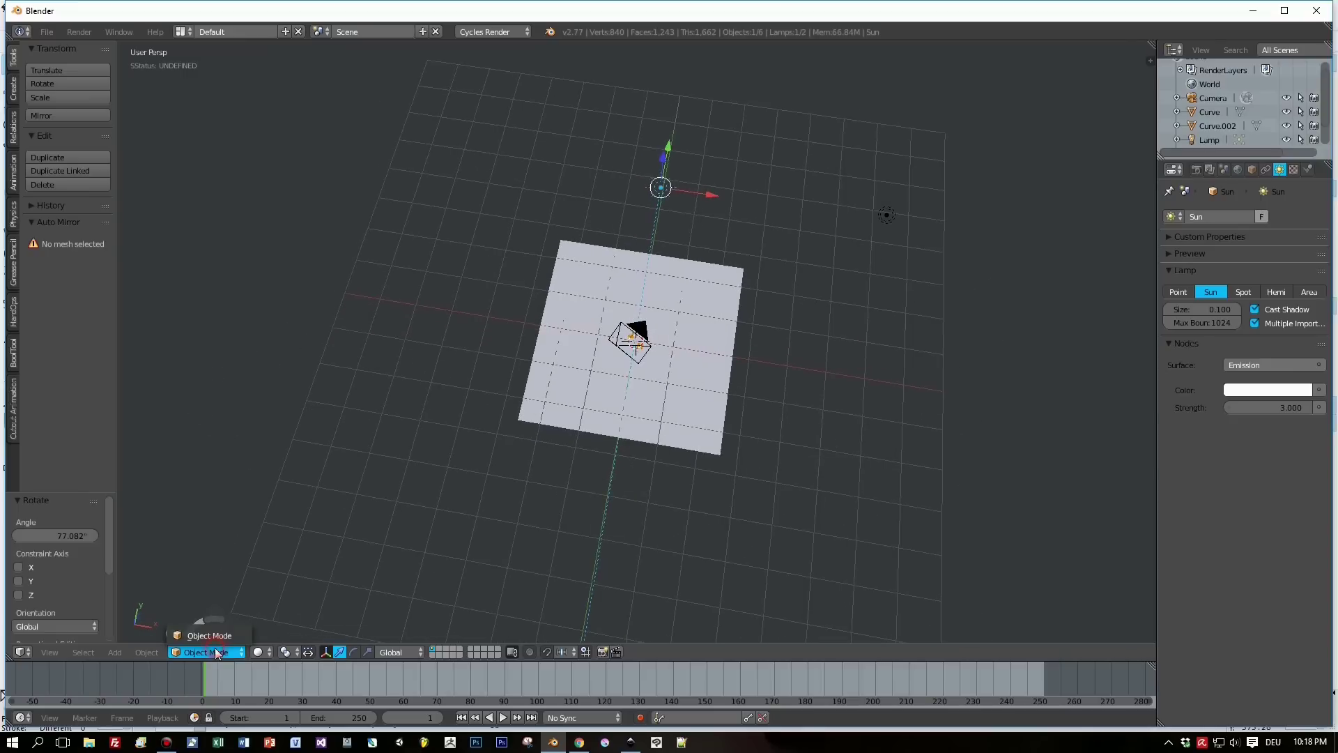
right_click(615, 396)
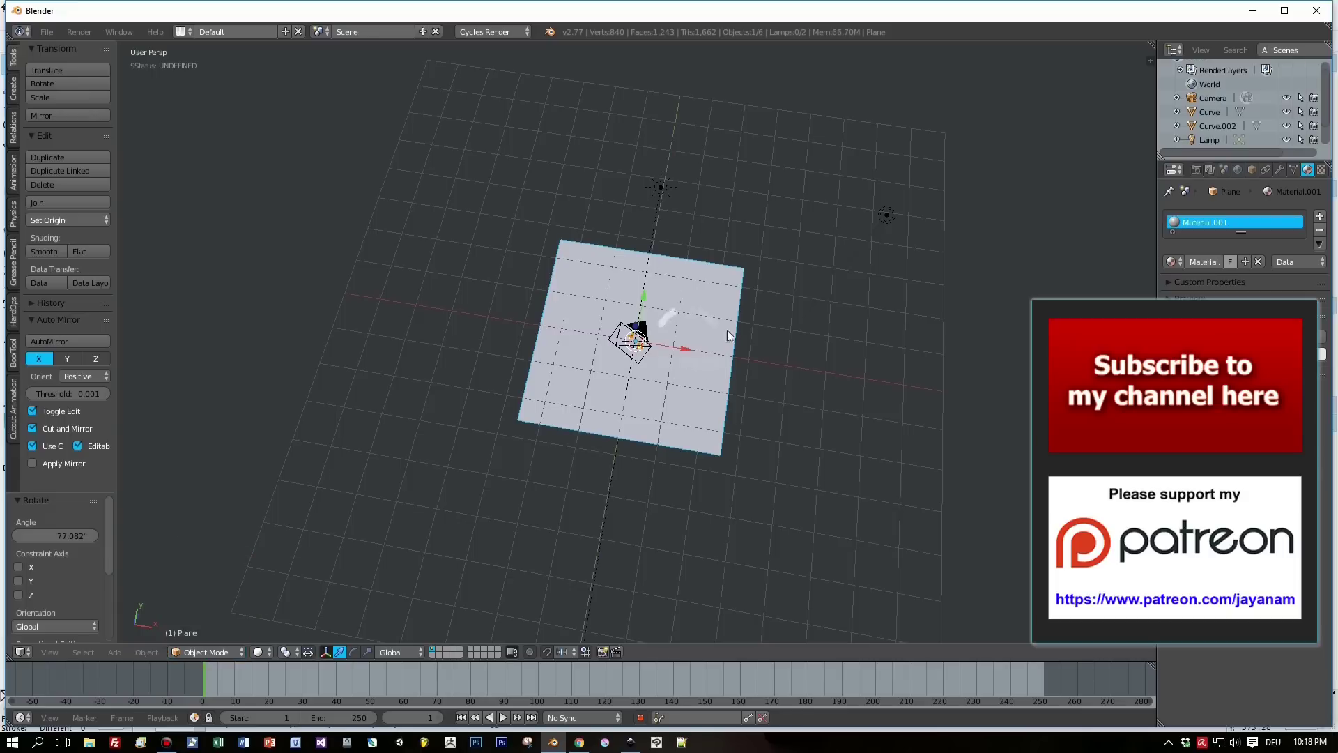
Select the Sun lamp in the viewport
right_click(664, 187)
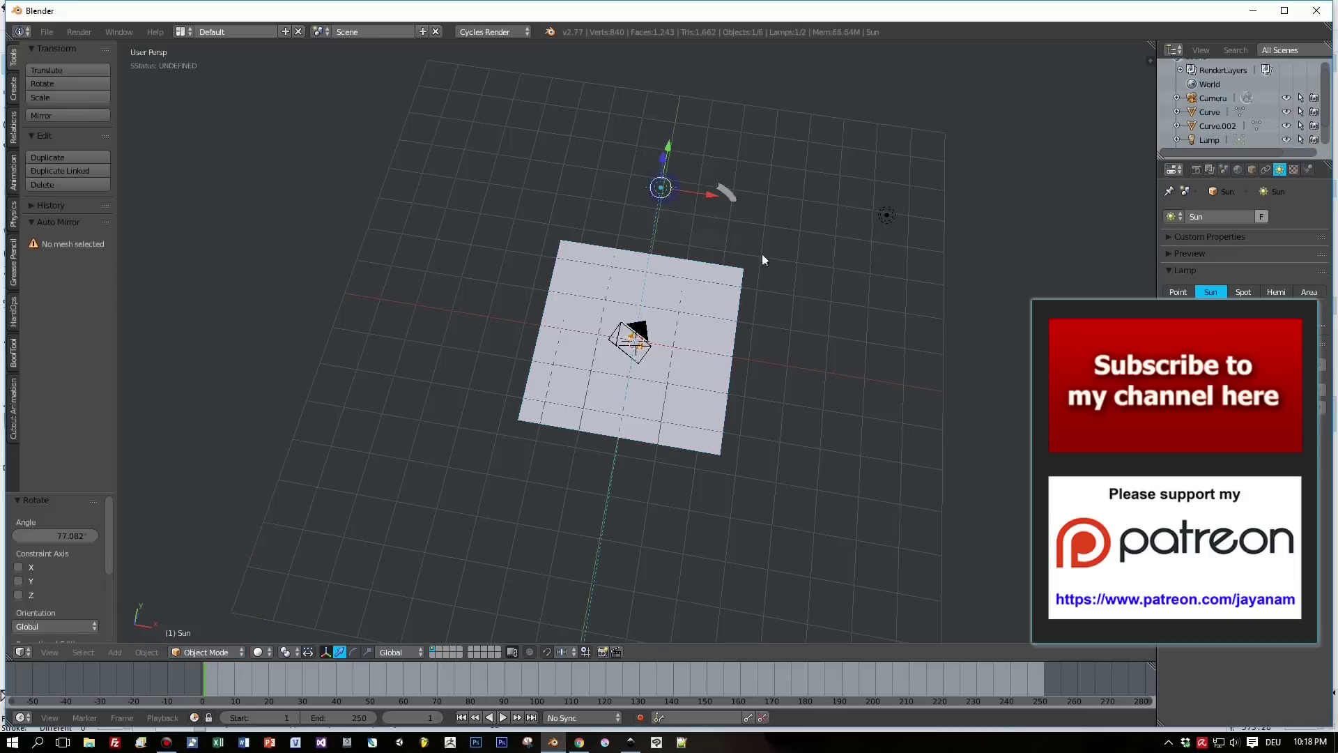